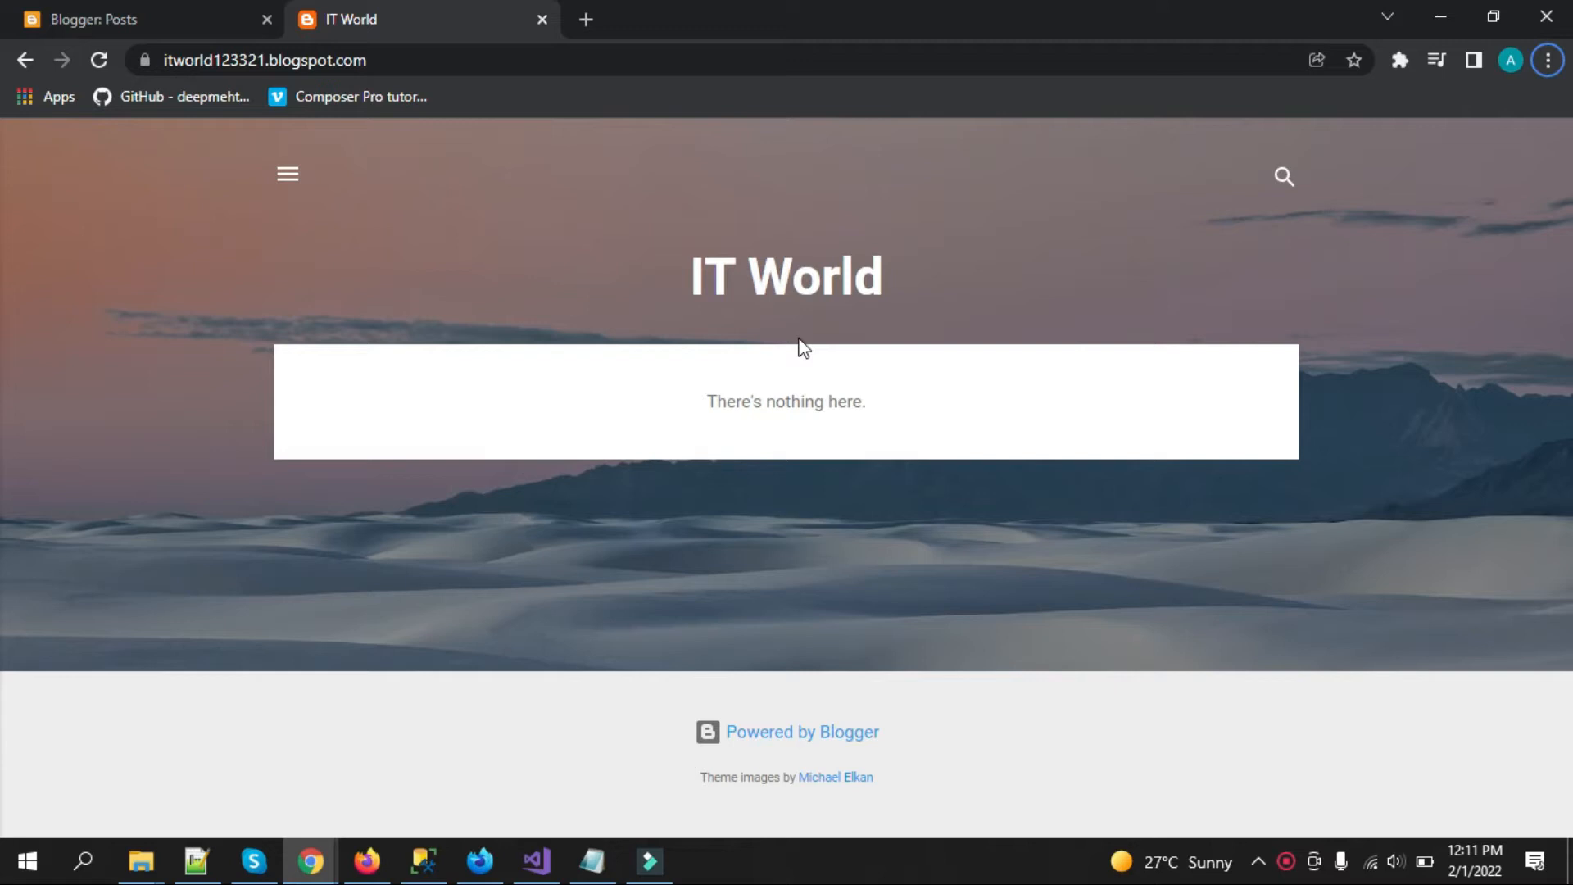
left_click(181, 33)
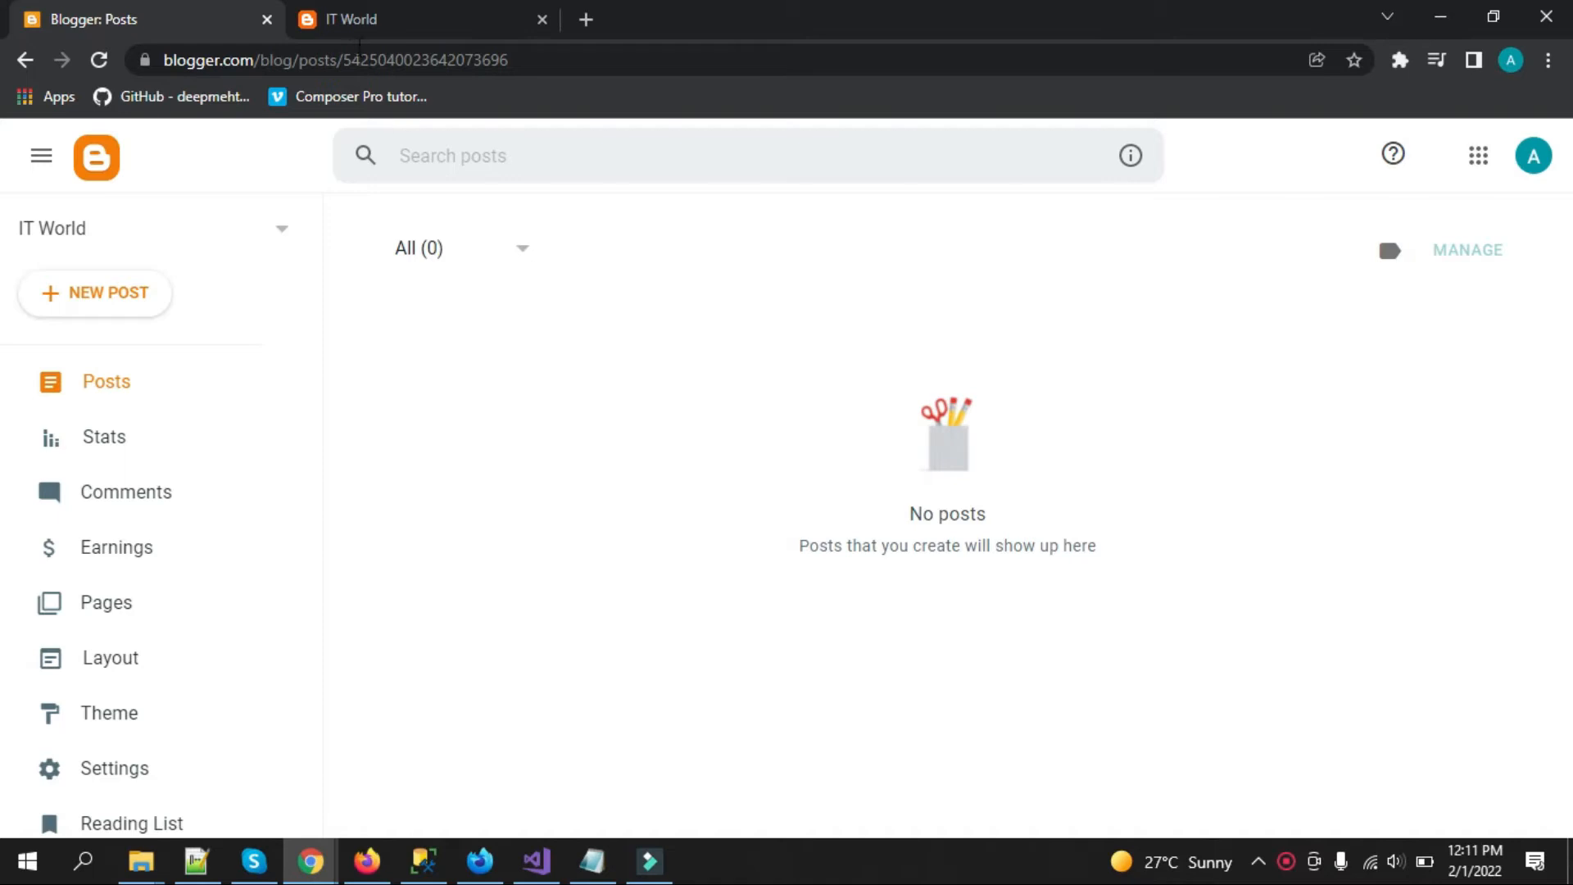
left_click(347, 9)
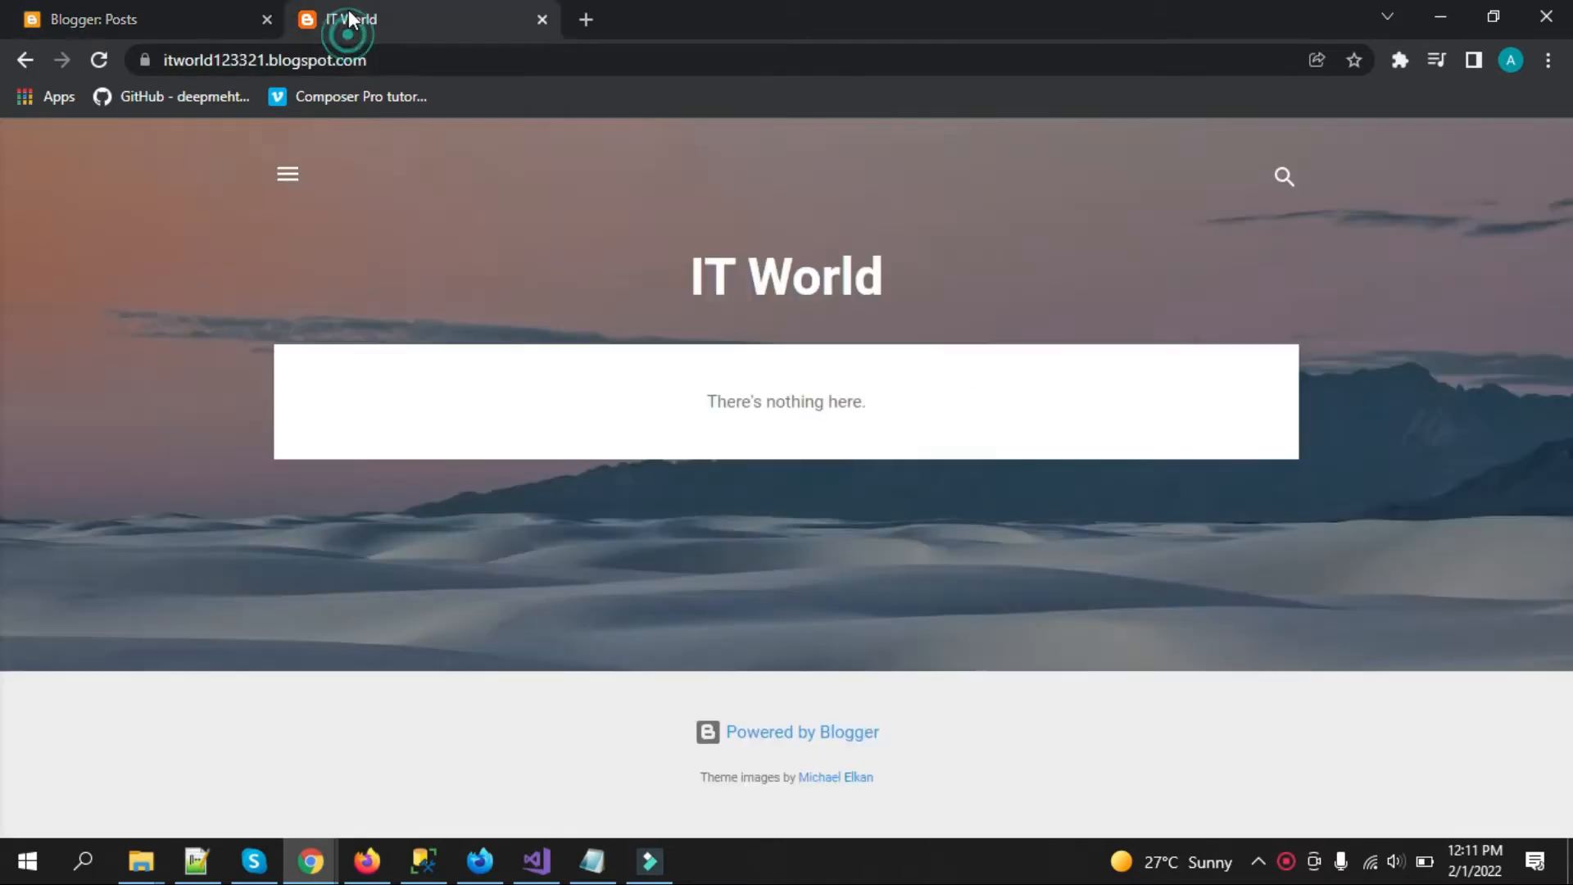
left_click(399, 73)
left_click(139, 23)
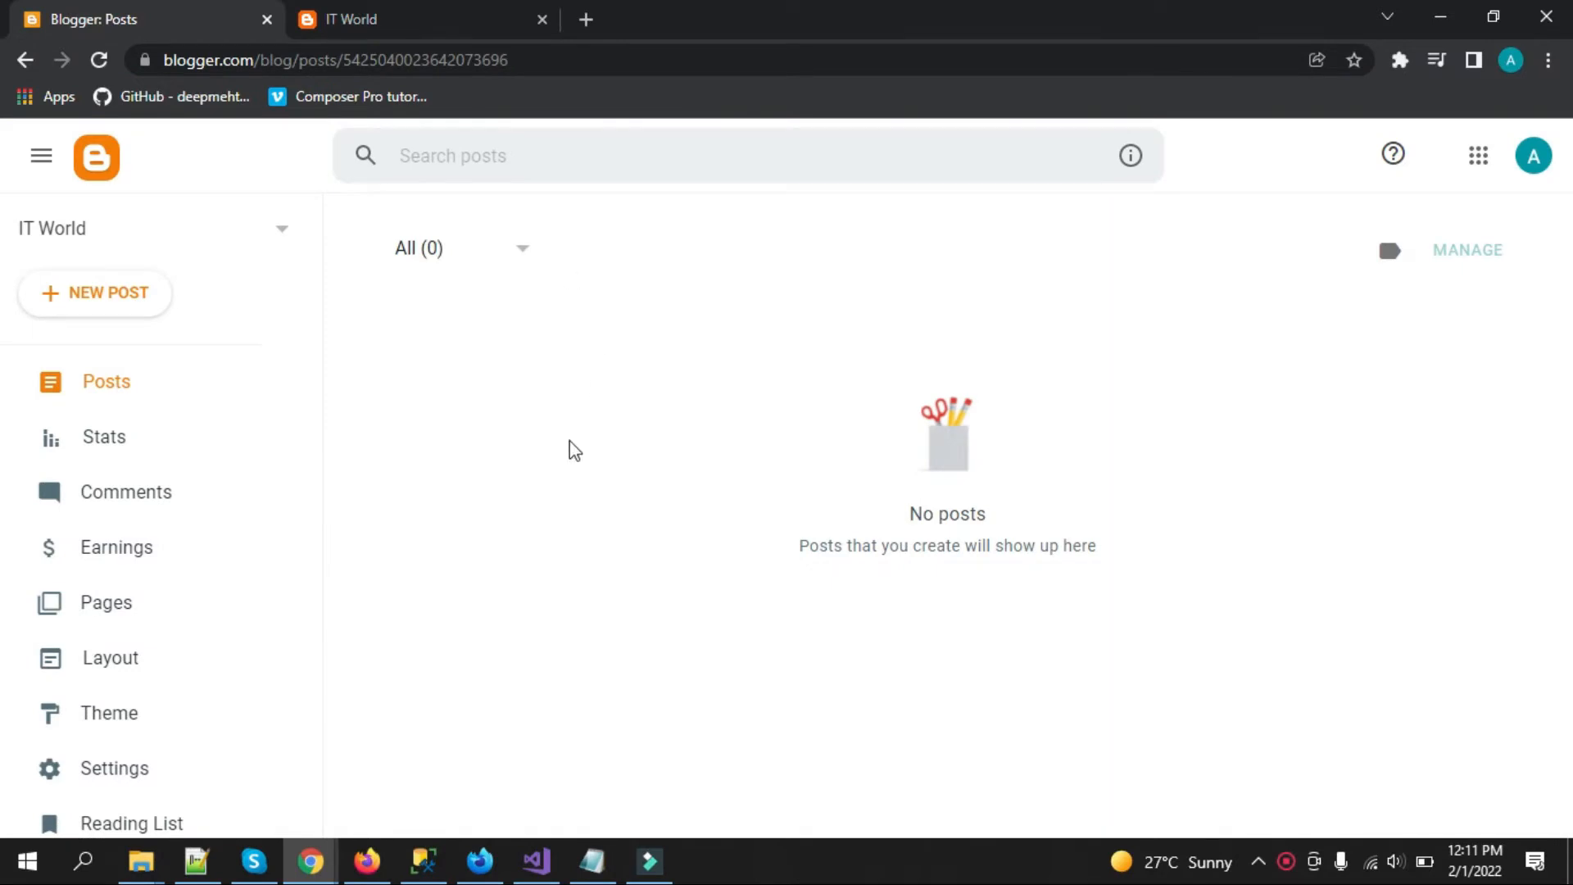
- Try to open the live blog at itworld123321.com, without the blogspot part of the address, and return to the blog page
left_click(414, 33)
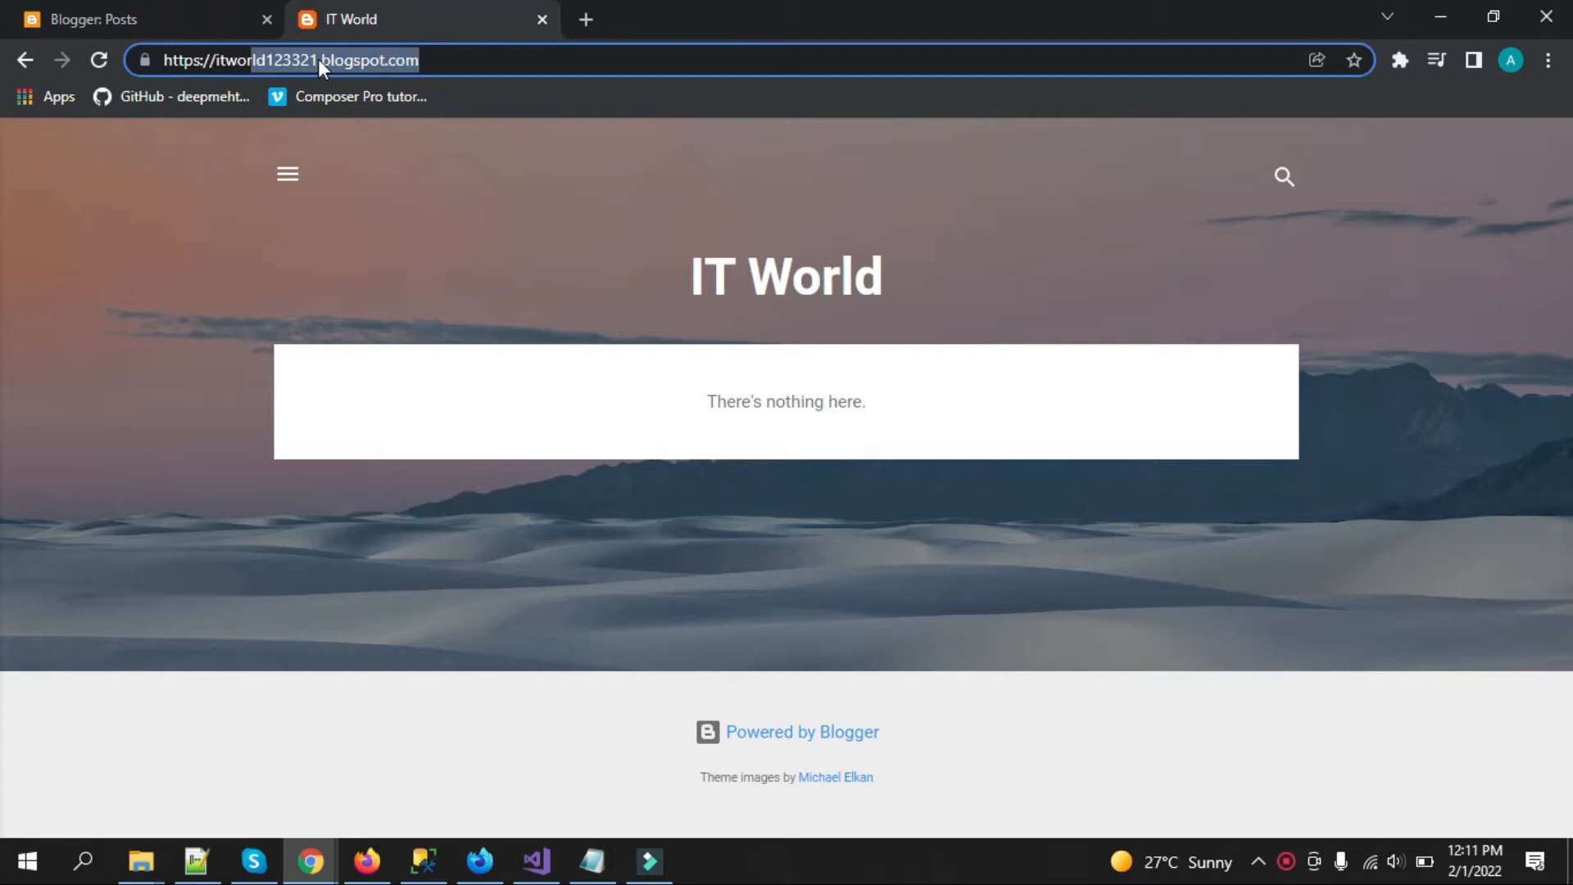
left_click(260, 60)
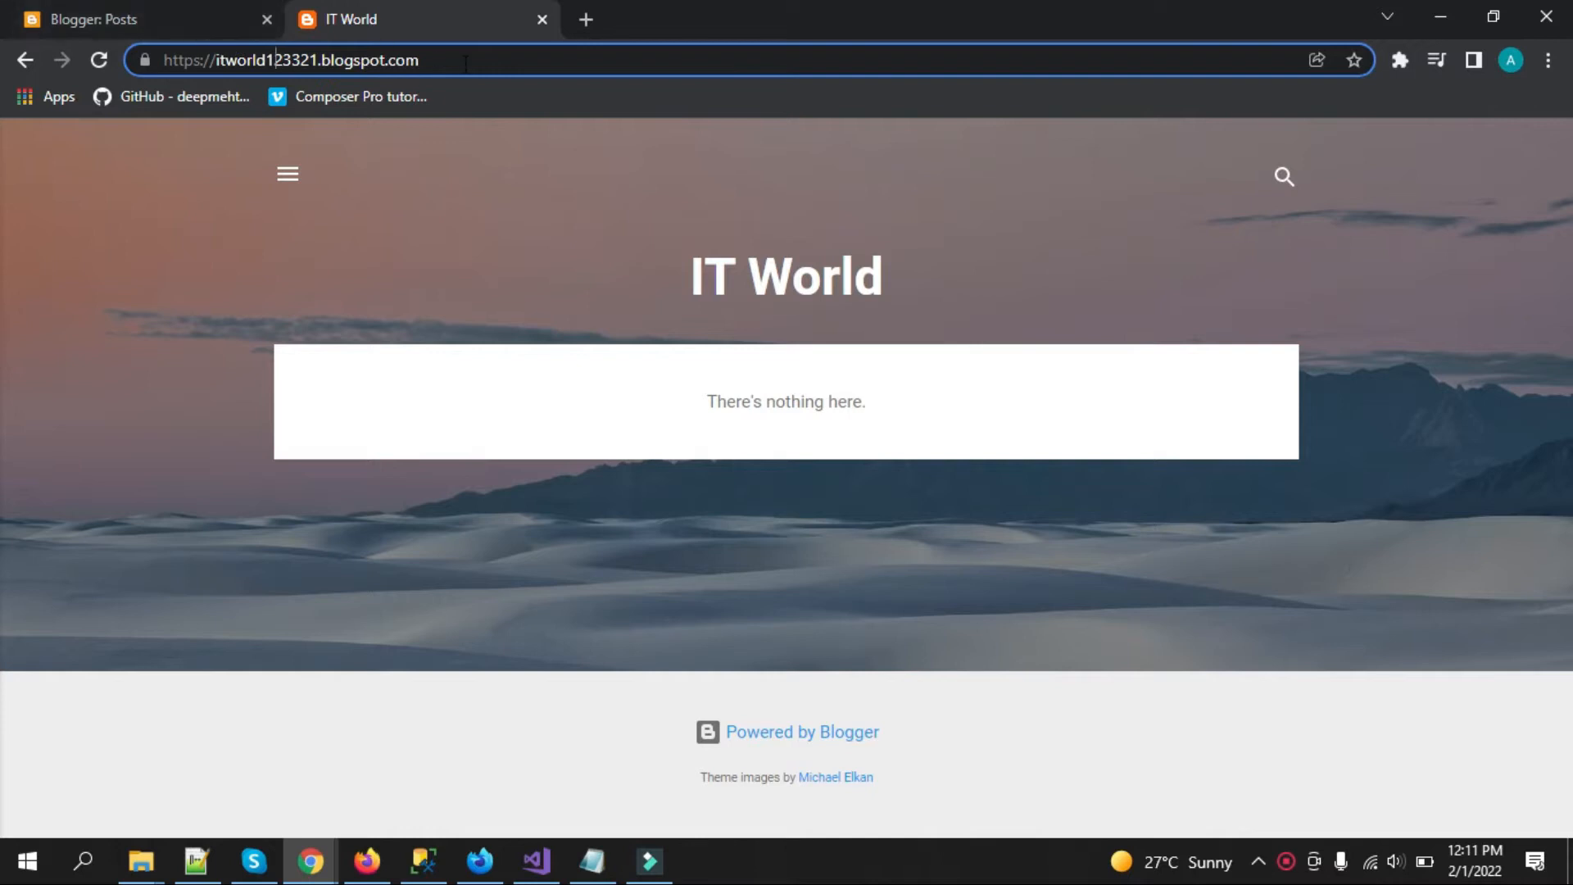
left_click_drag(385, 60, 317, 60)
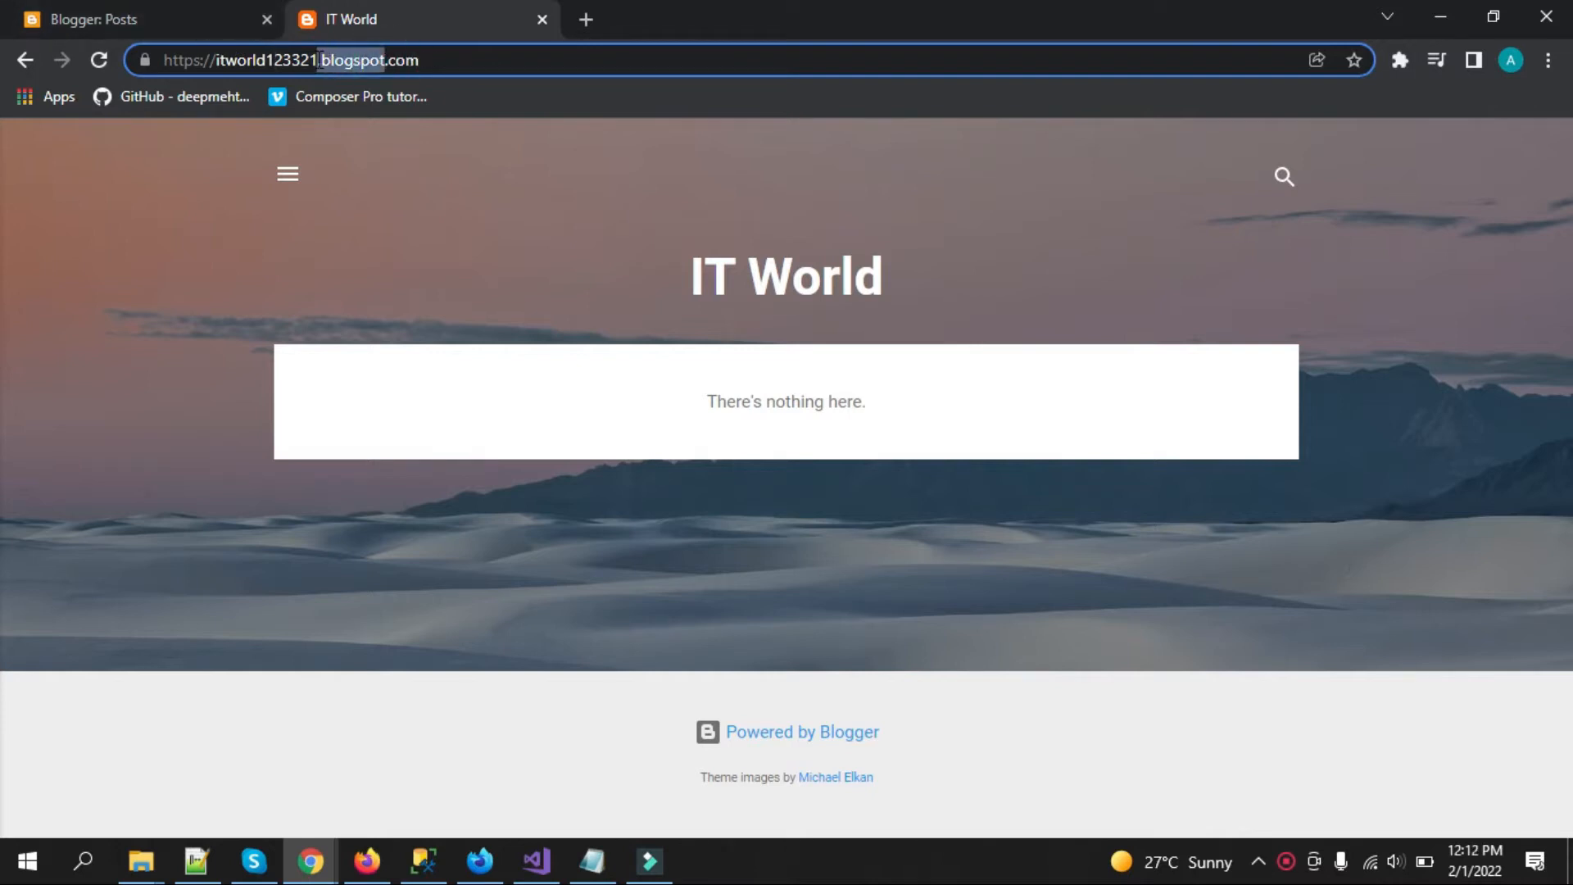
key("BackSpace")
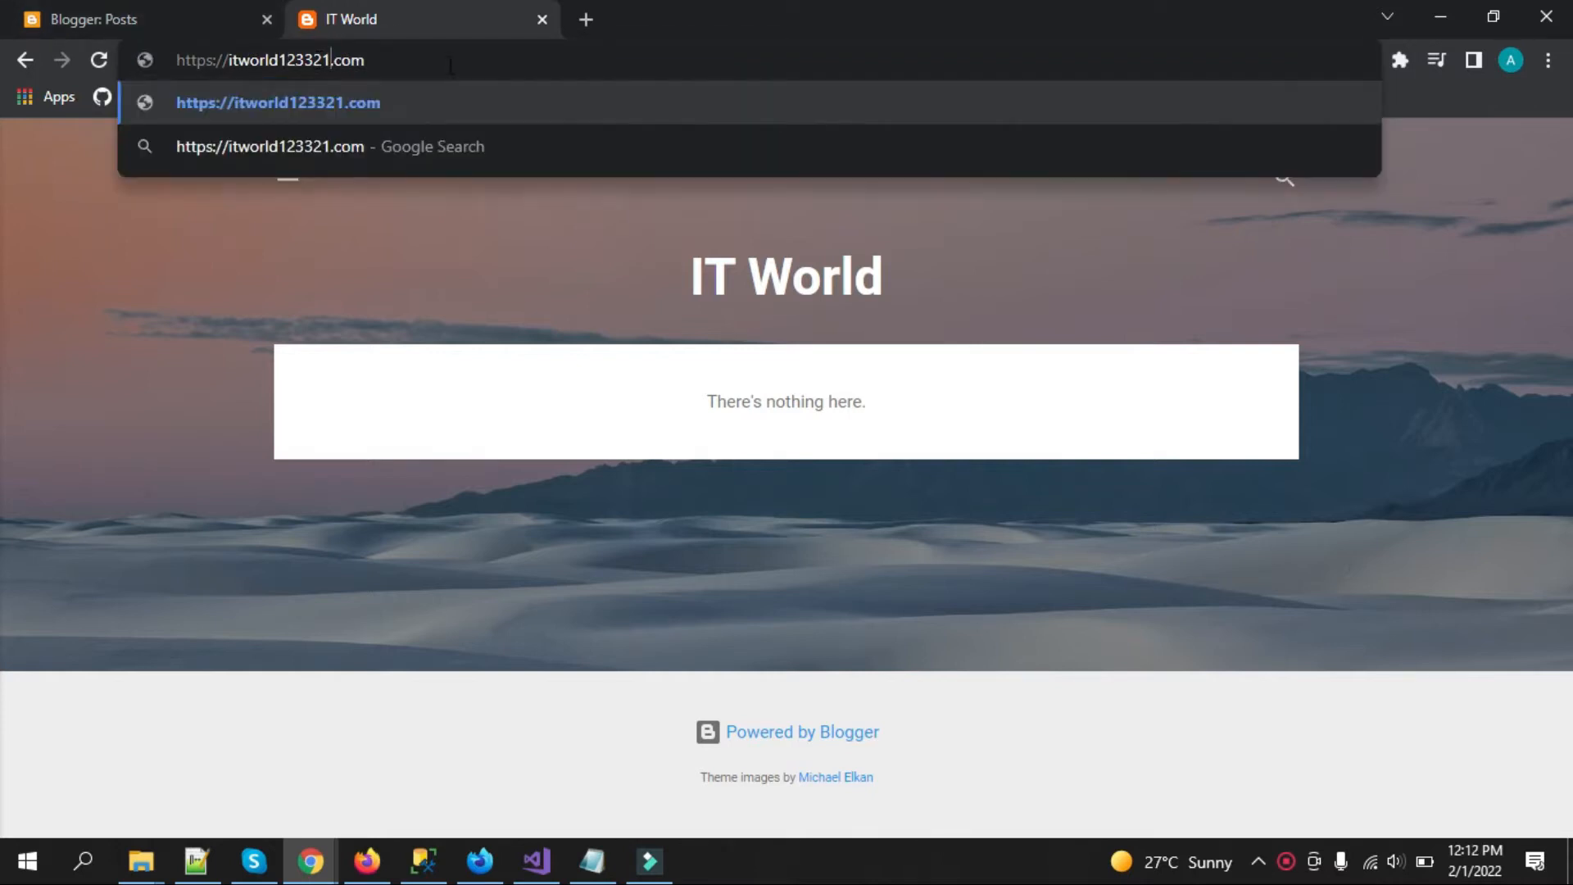
key("Return")
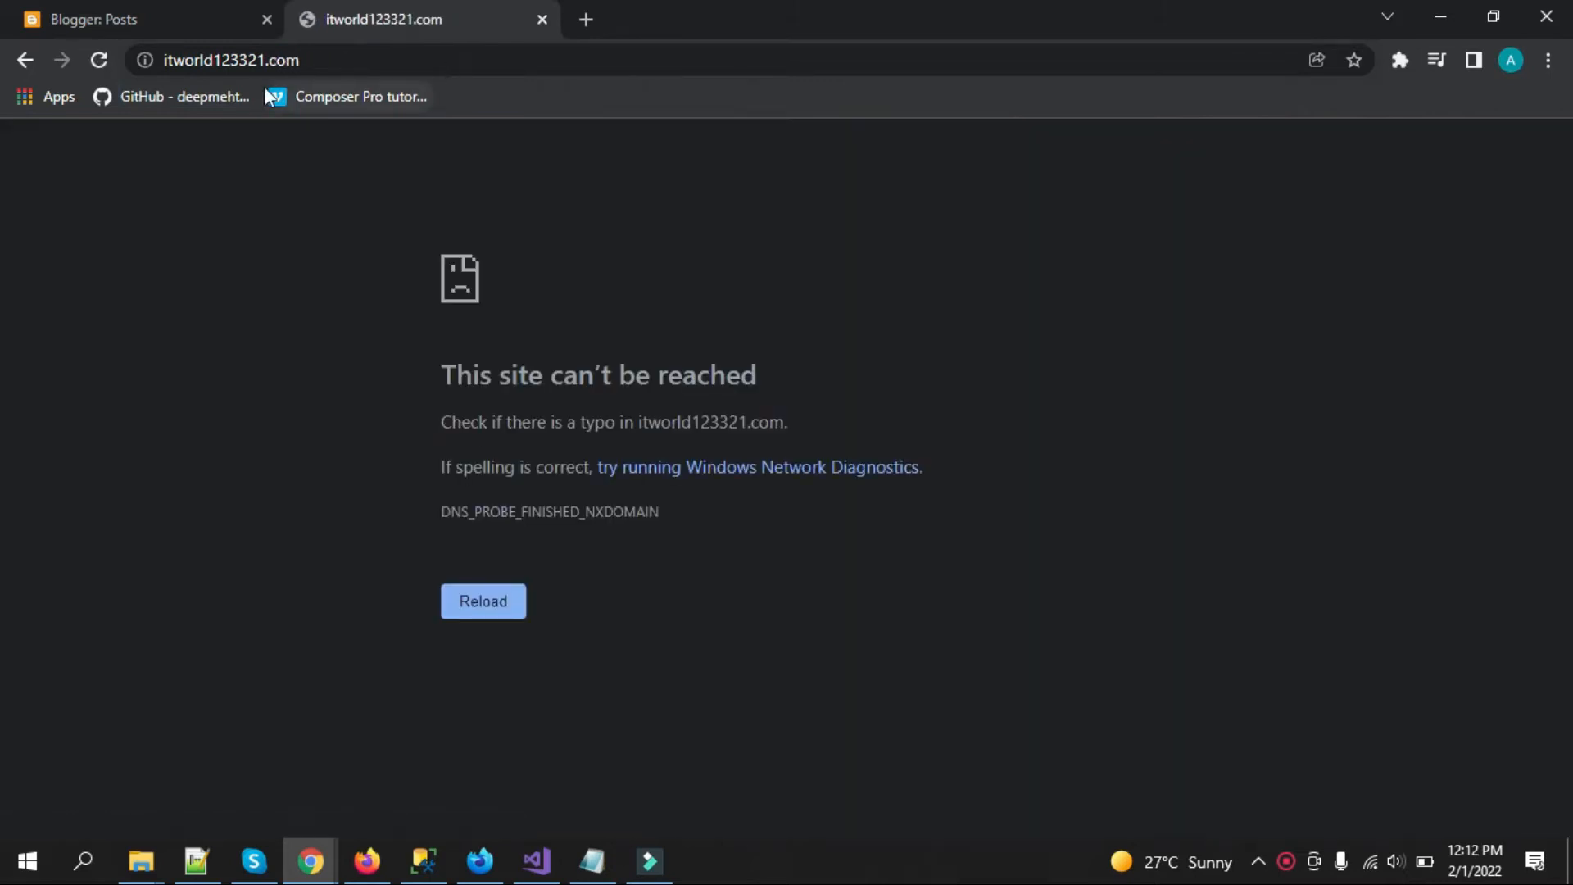
double_click(215, 59)
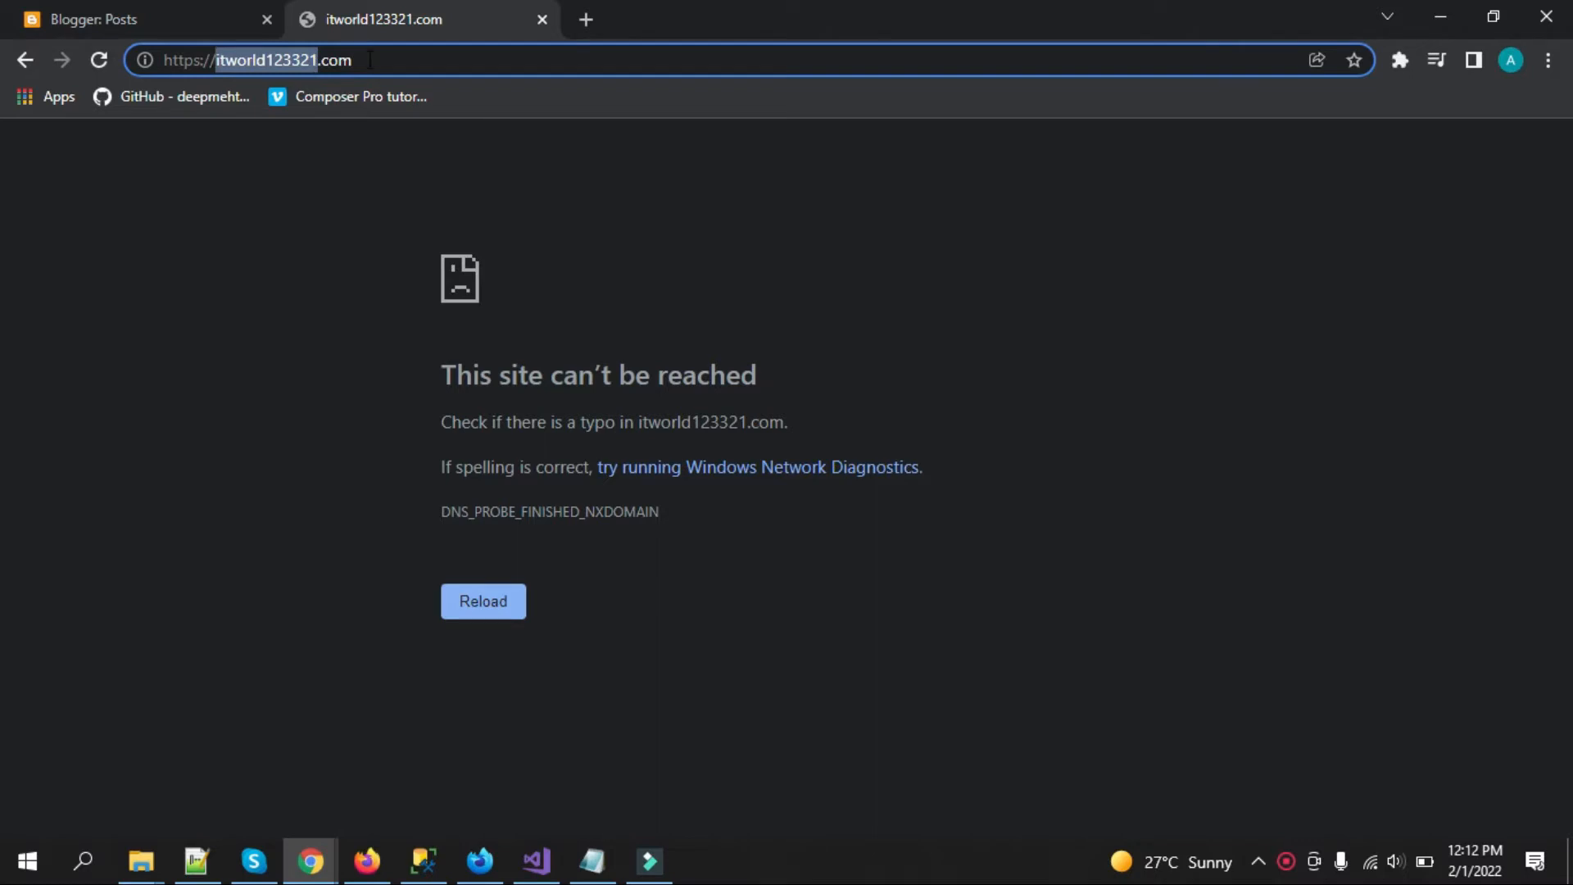
left_click(25, 60)
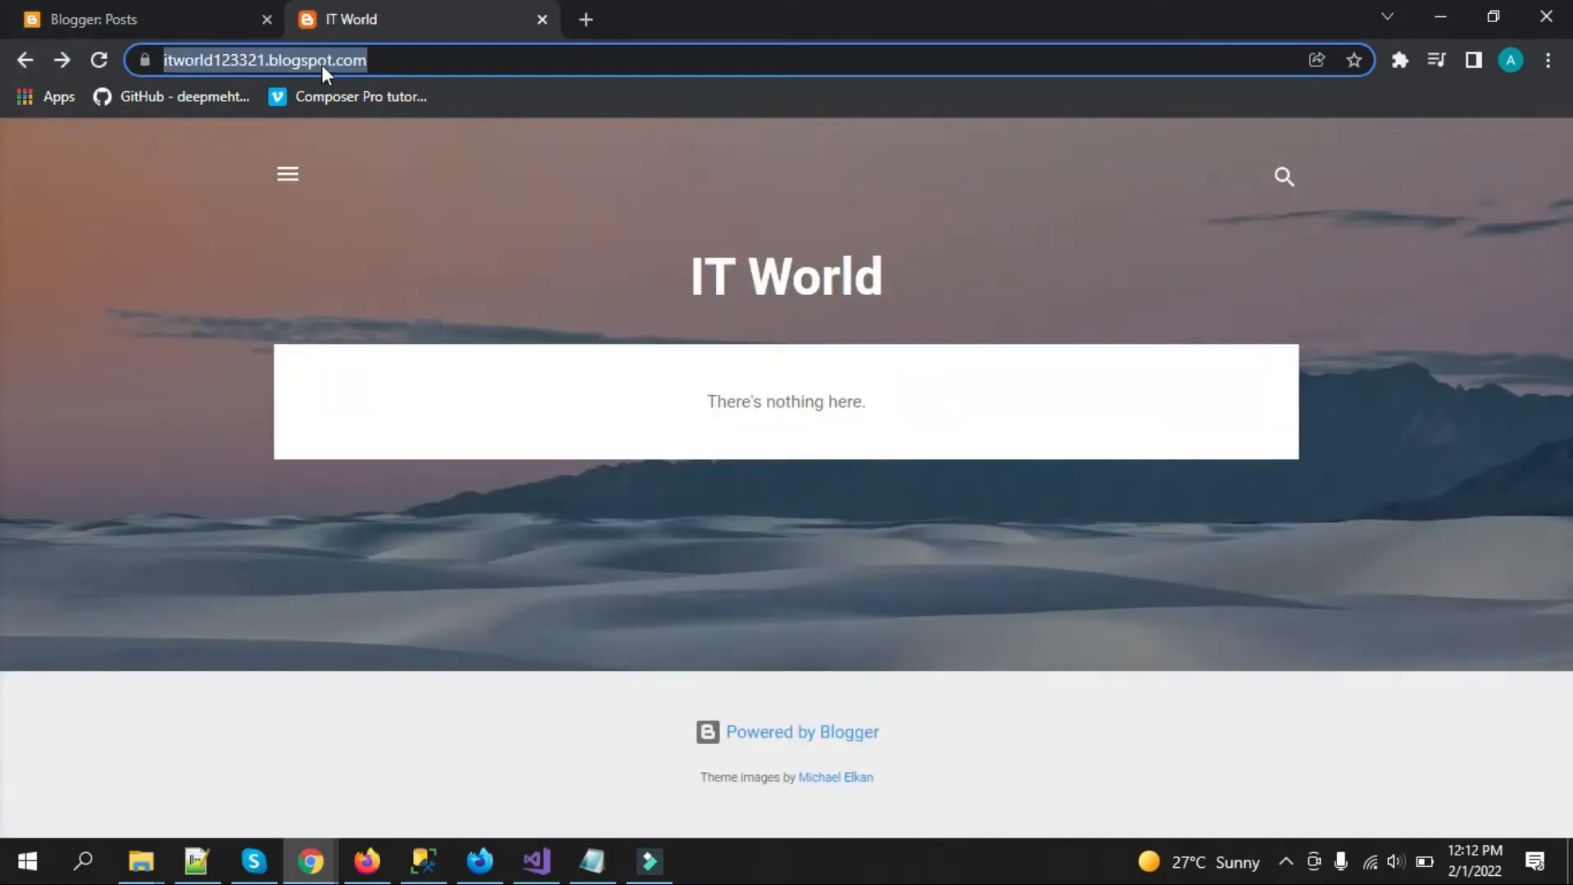
- Create a new post in the IT World blog with the title "Top 10 Laptops to buy in 2022"
left_click(134, 5)
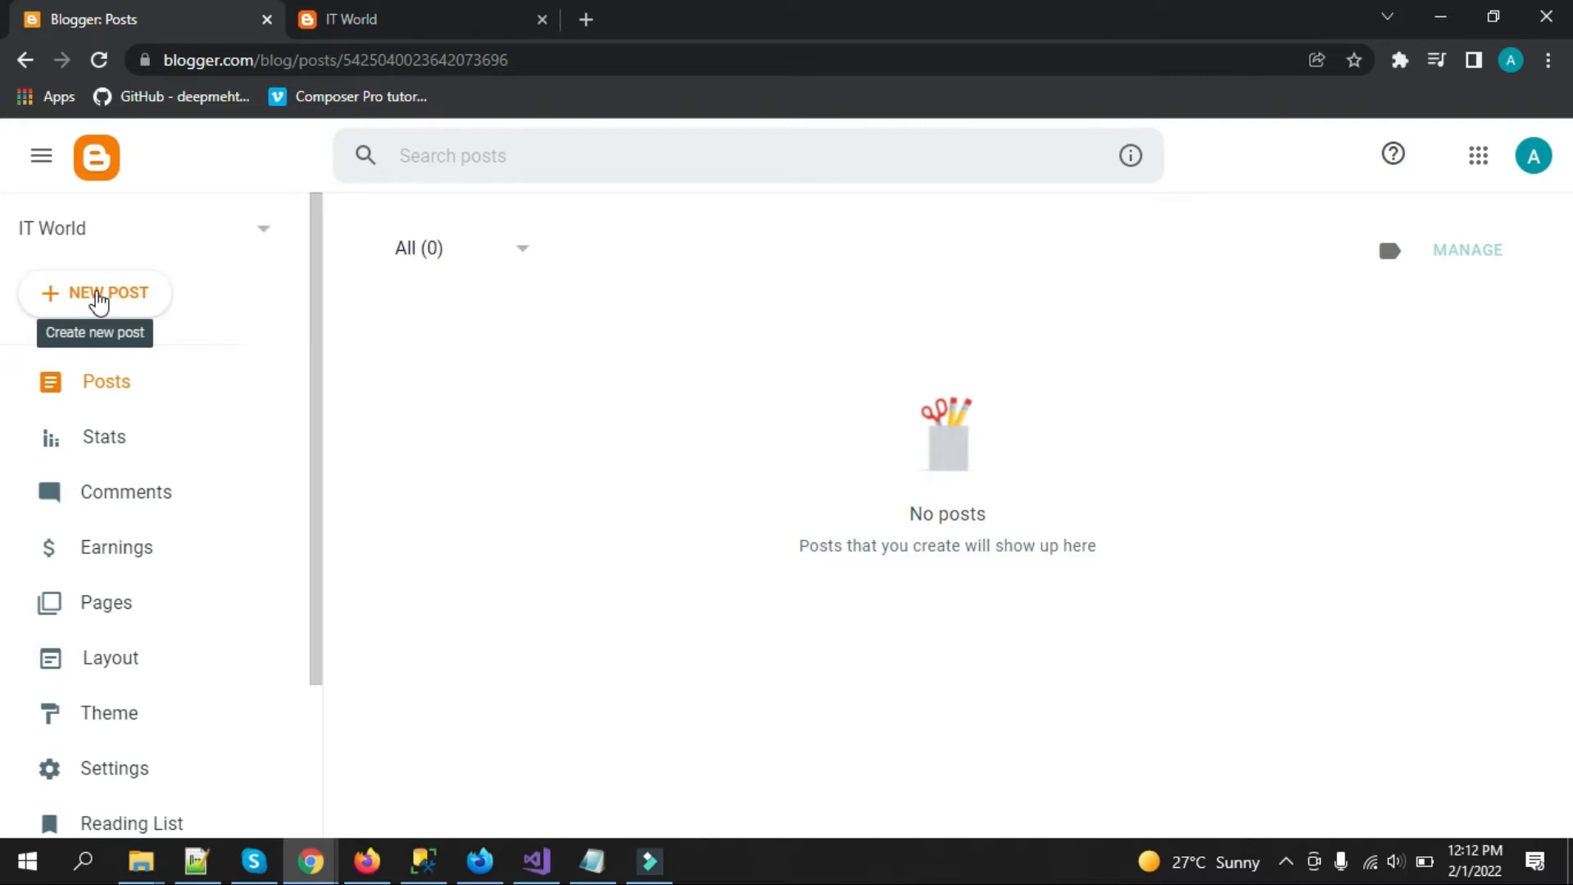
left_click(408, 12)
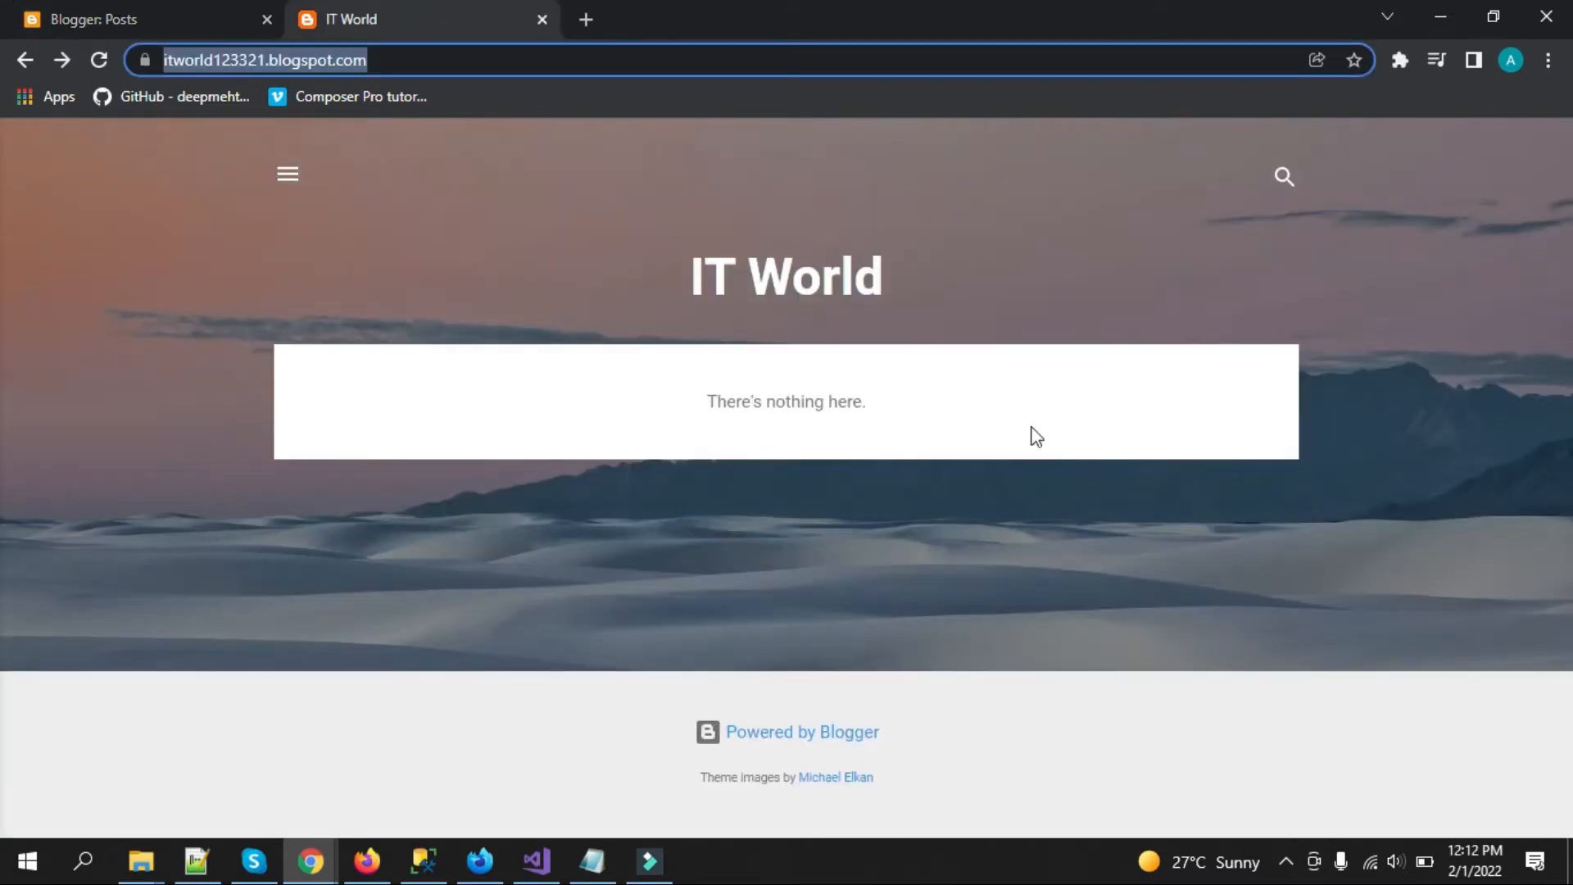
left_click(149, 13)
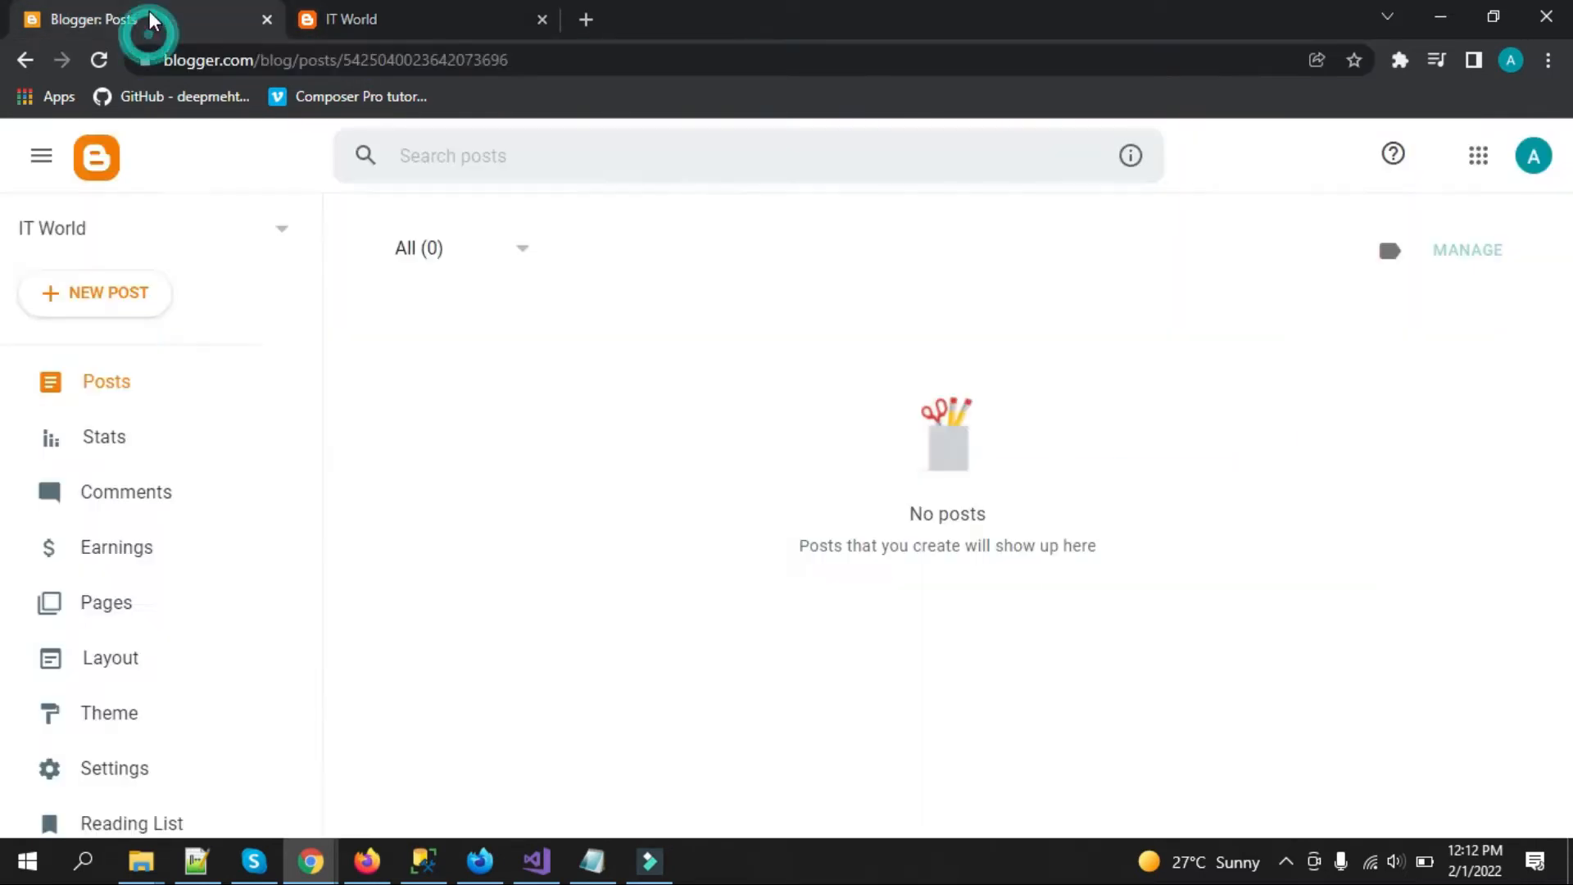
left_click(112, 302)
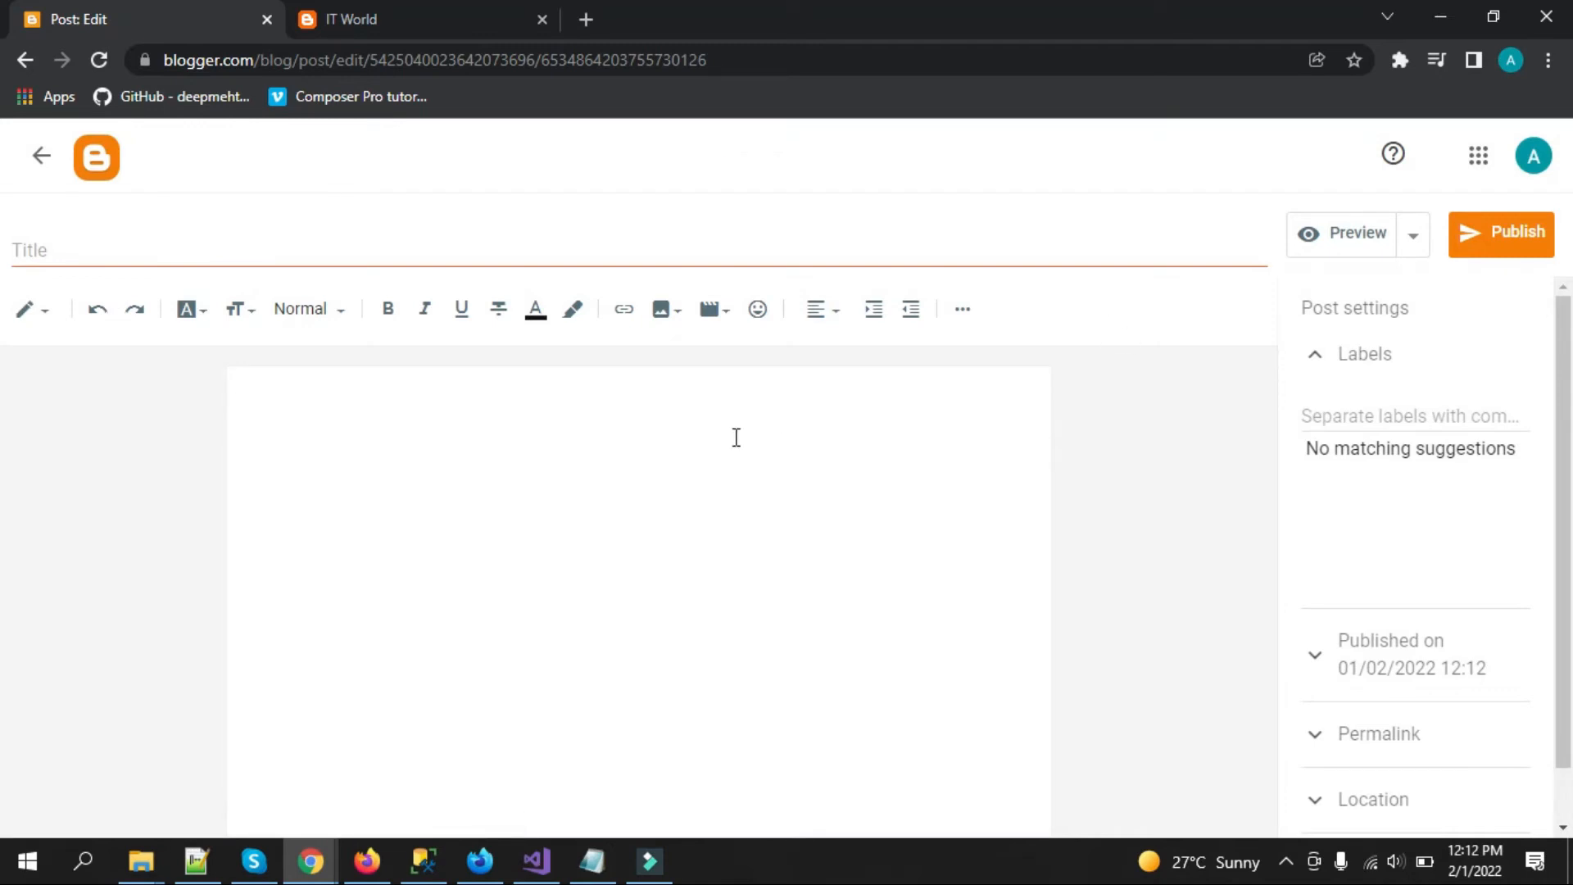
left_click(573, 257)
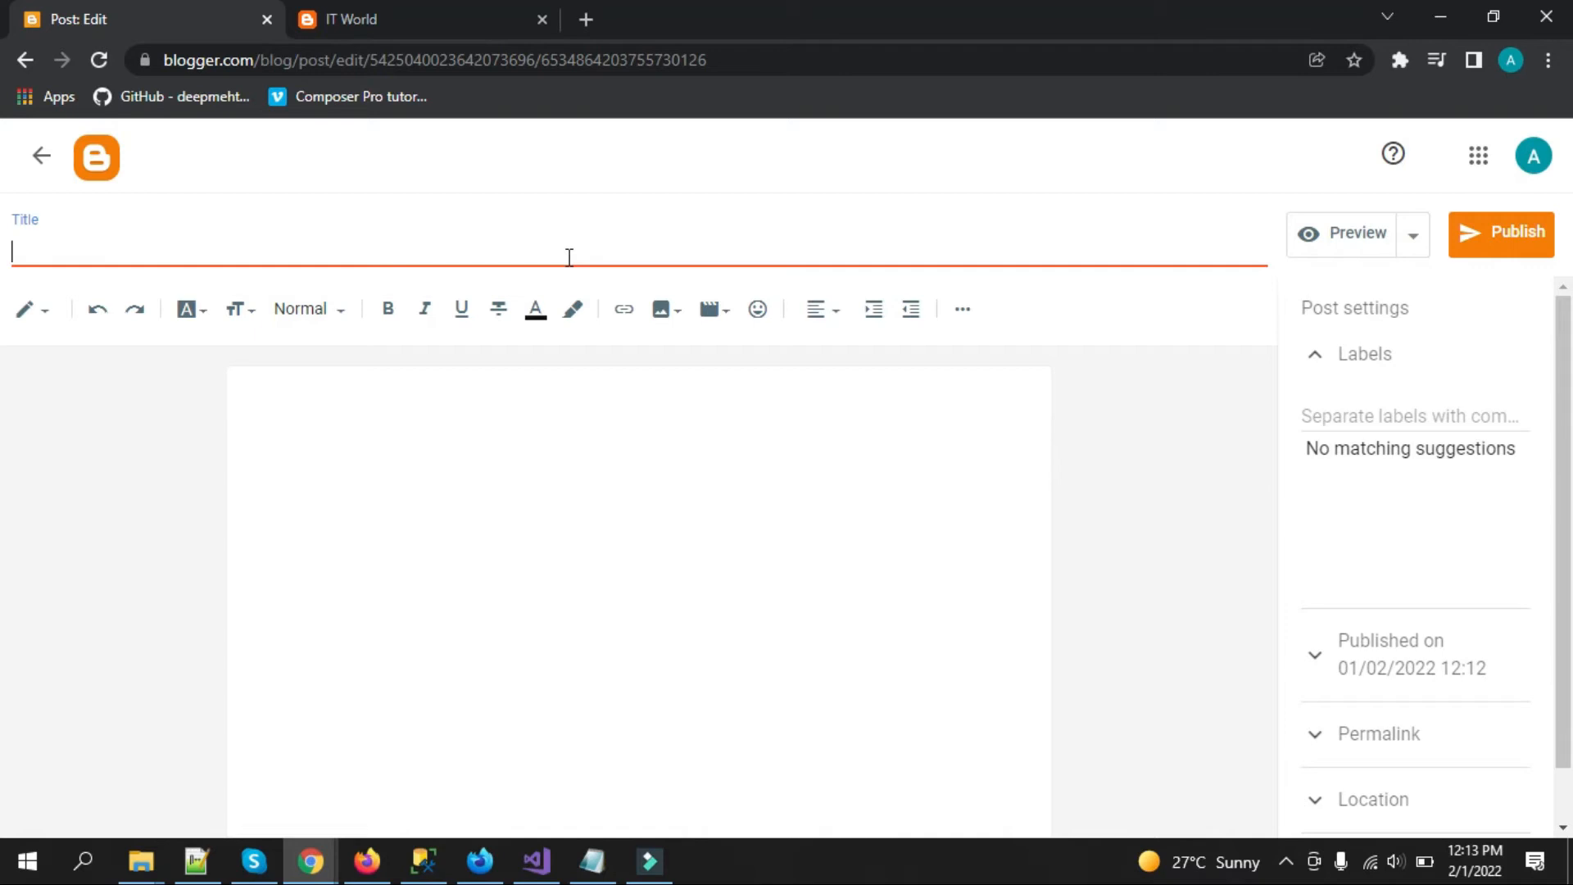
type("Top 10 Laptoo")
key("BackSpace")
type("ps")
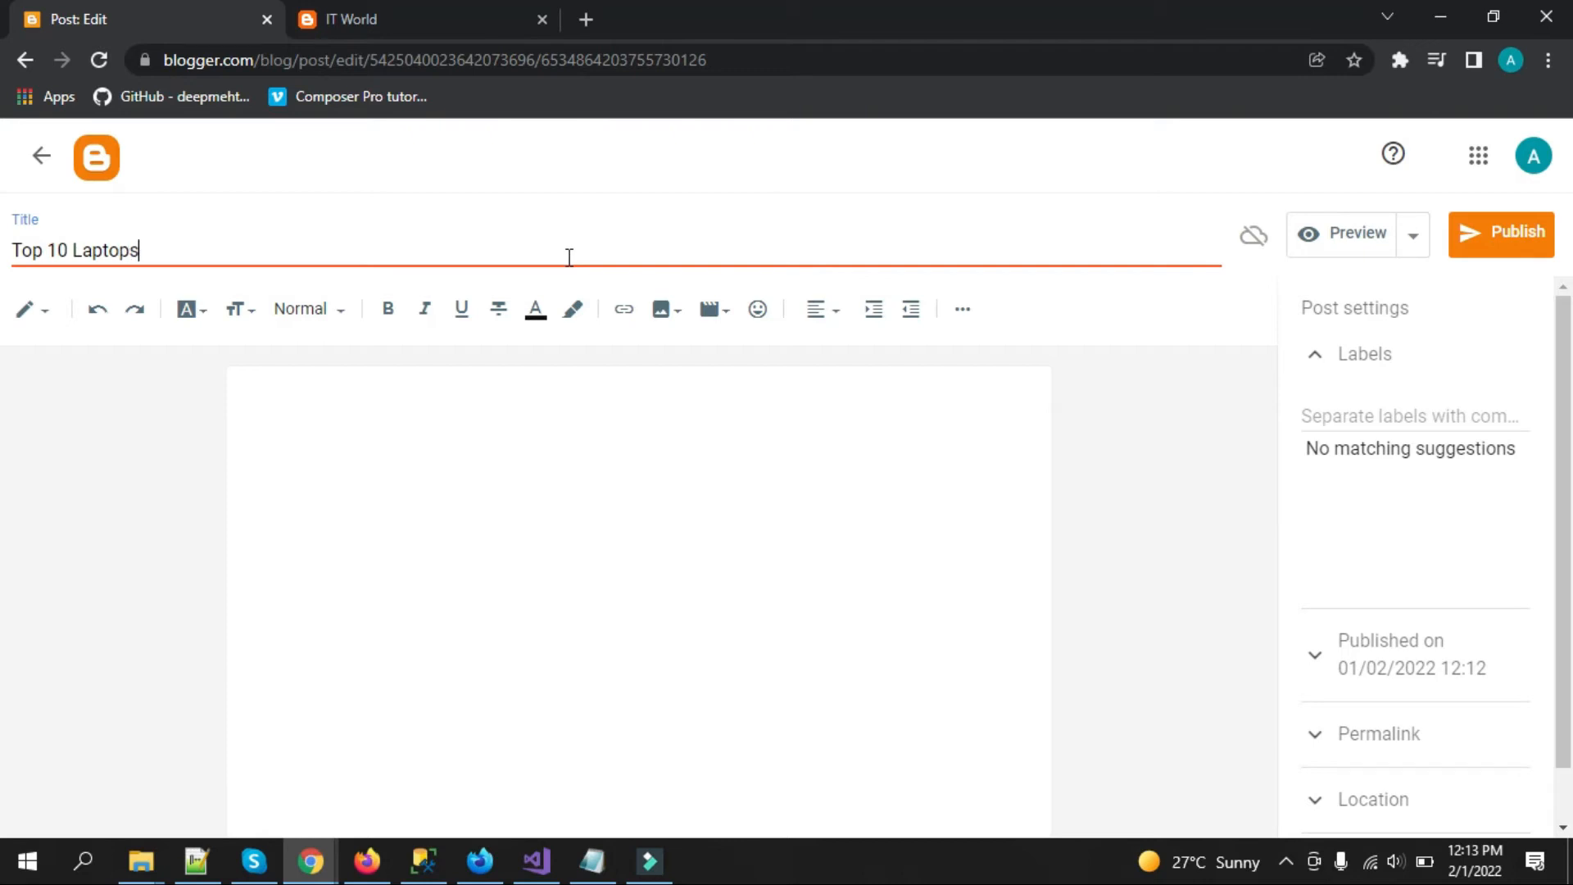
type(" to buy in 2022")
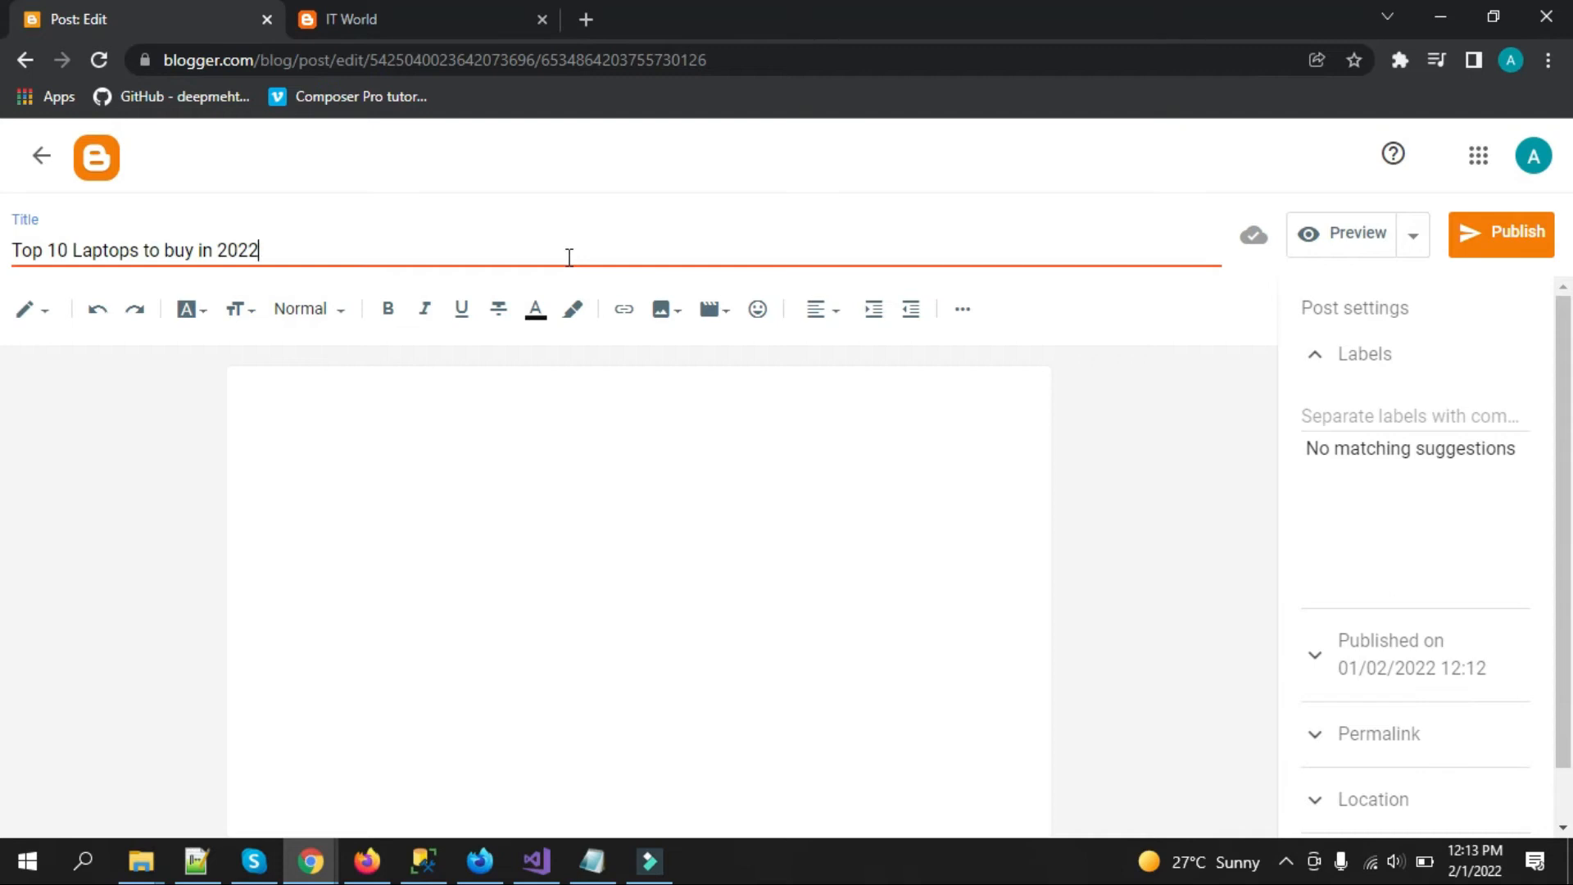
left_click_drag(281, 250, 10, 252)
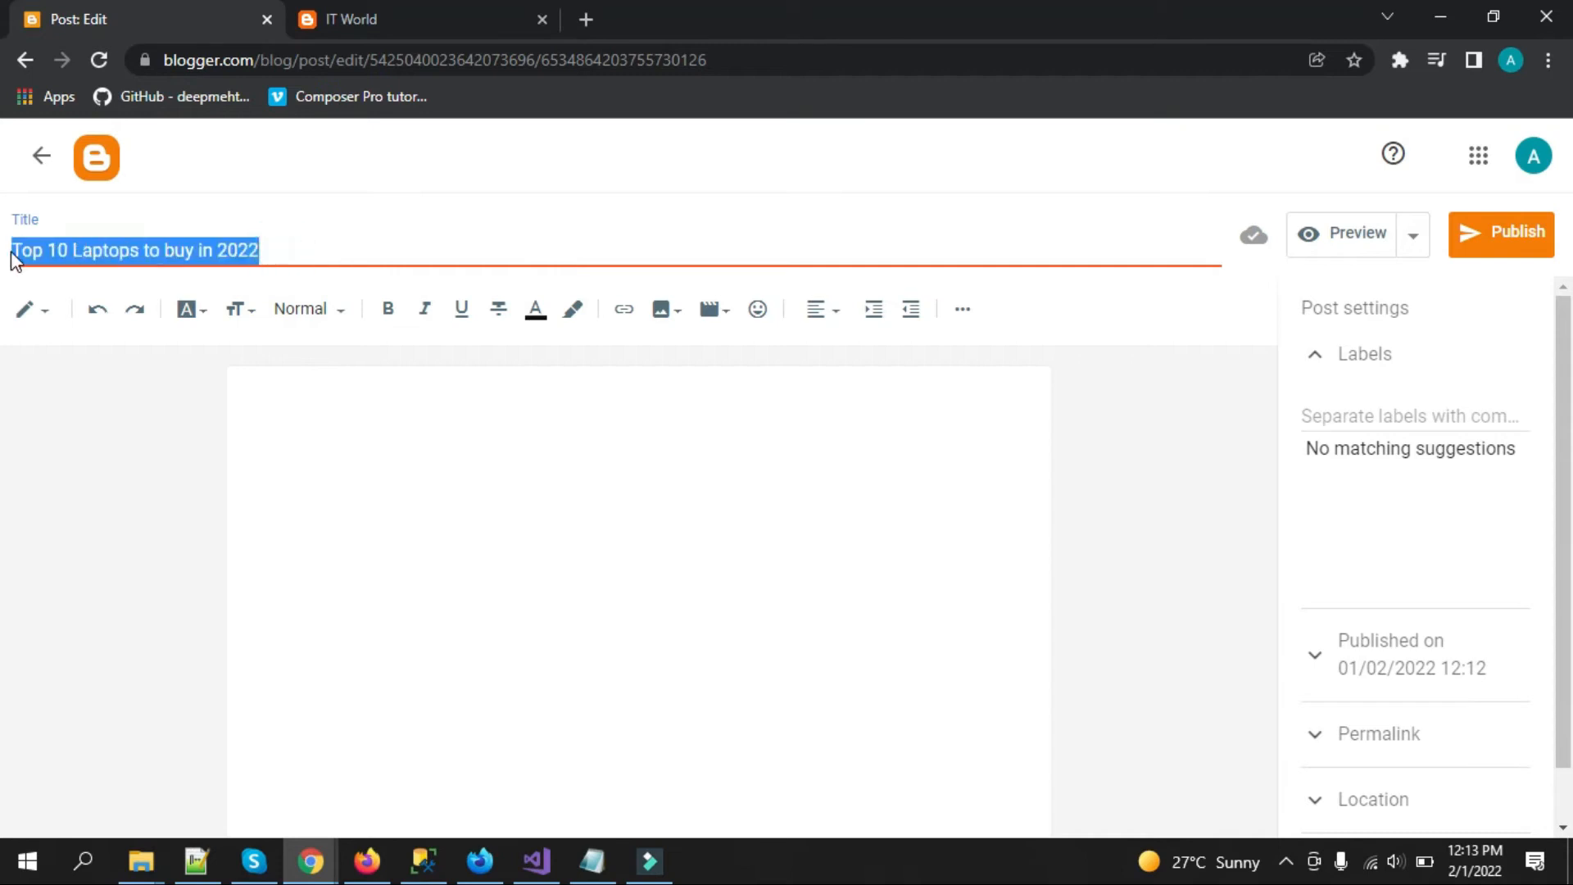
- Write the post body as three lines, "1- laptop 1", "2- laptop 2" and "3- laptop 3", without a leading space on the first line
left_click(336, 438)
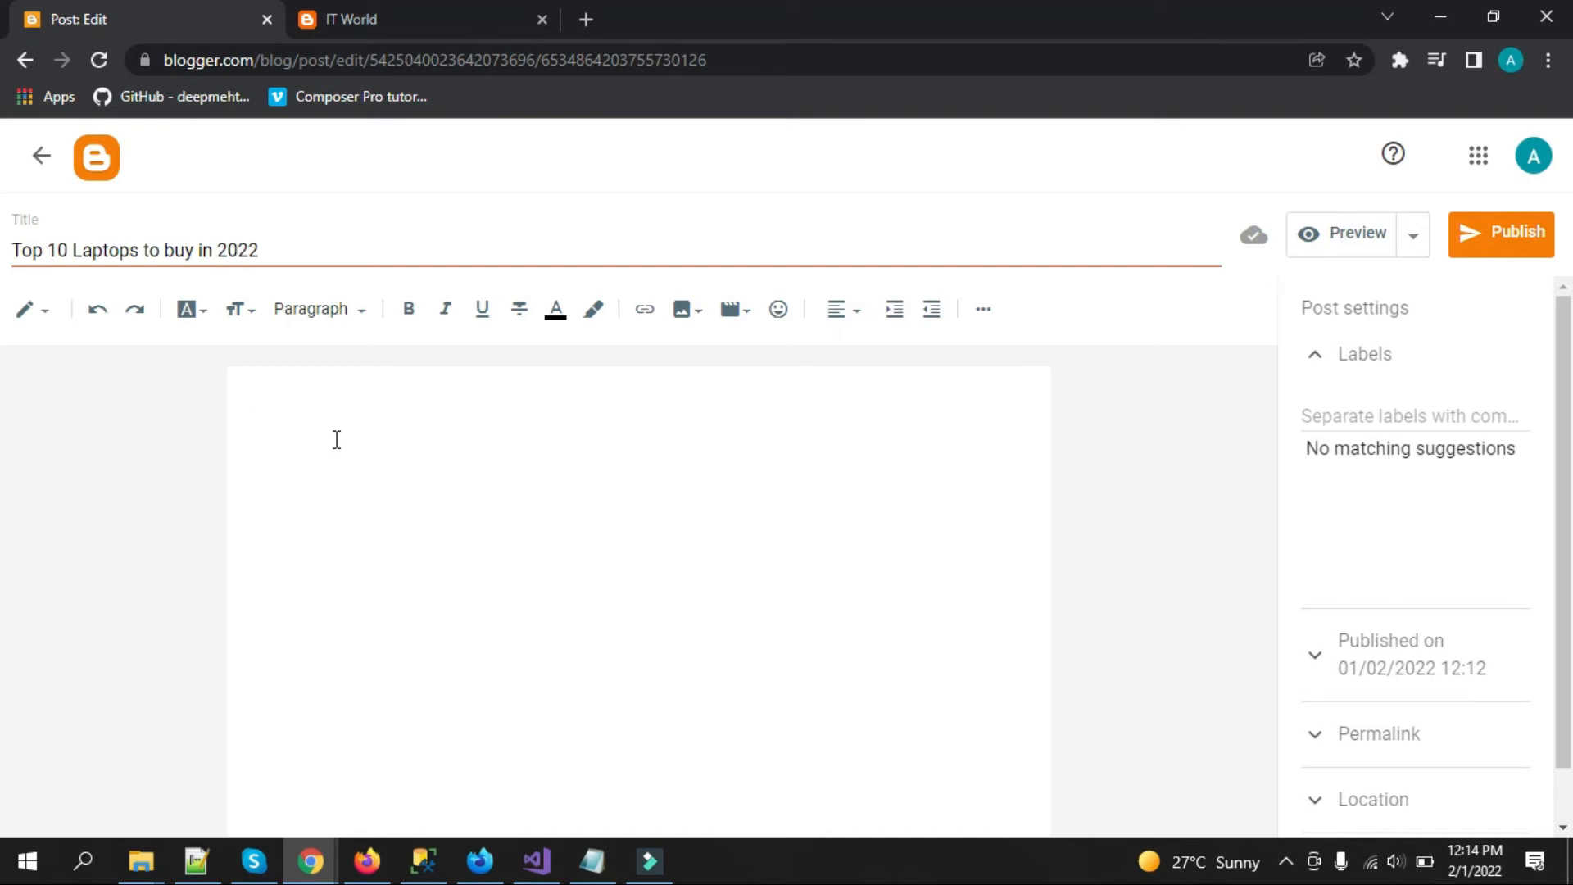
type("1- laptop 1")
key("Return")
type("2- laptop 2")
key("Return")
type("3- laptop ")
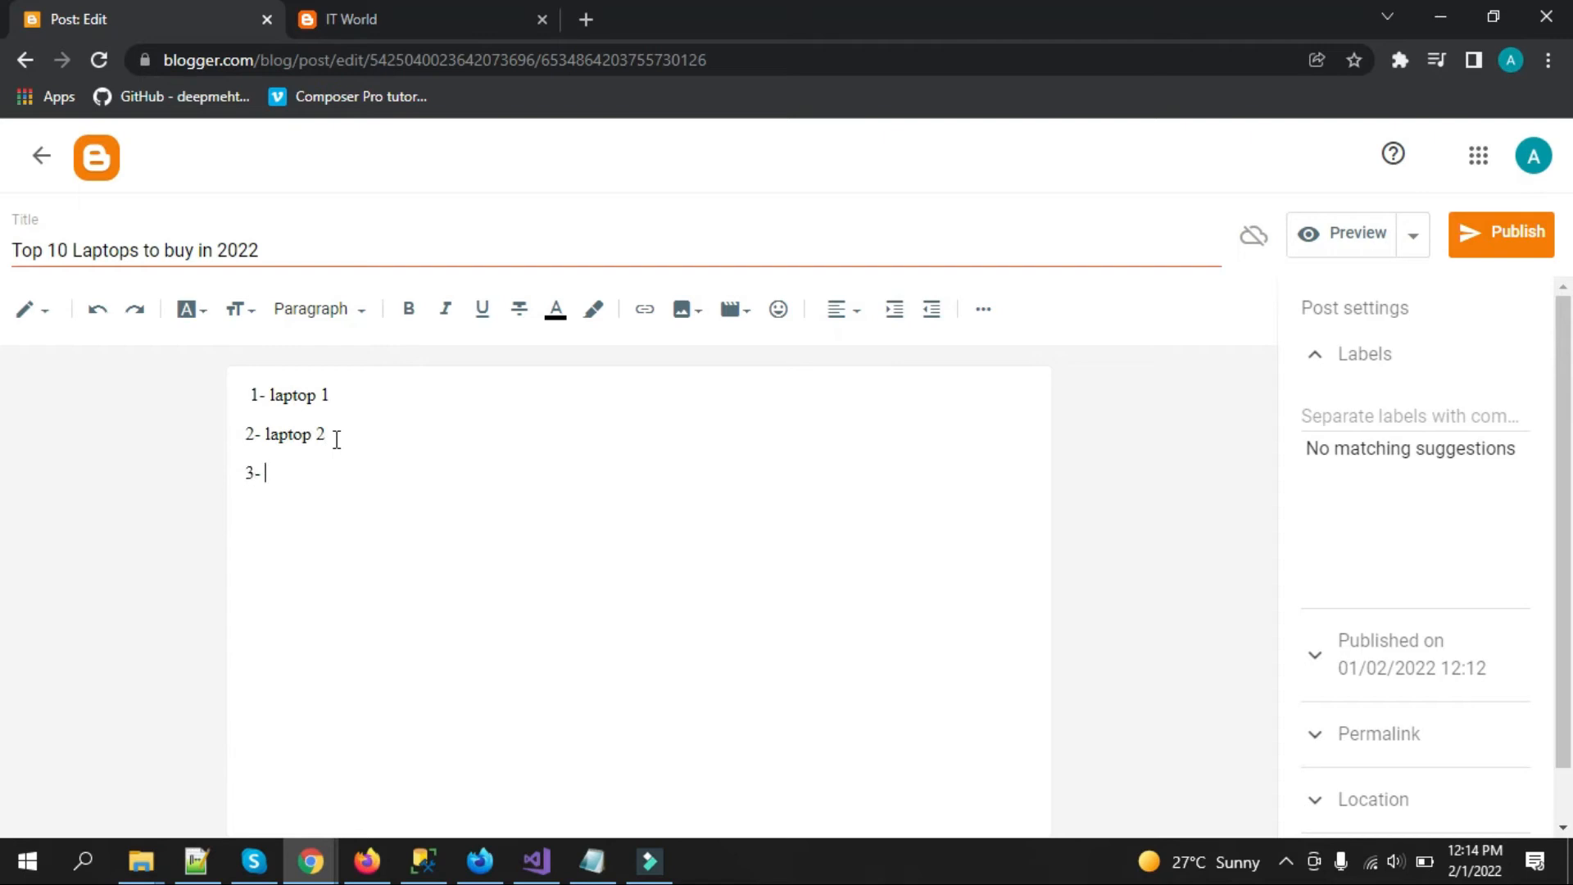
type("3")
left_click(251, 395)
key("BackSpace")
left_click_drag(331, 475, 274, 372)
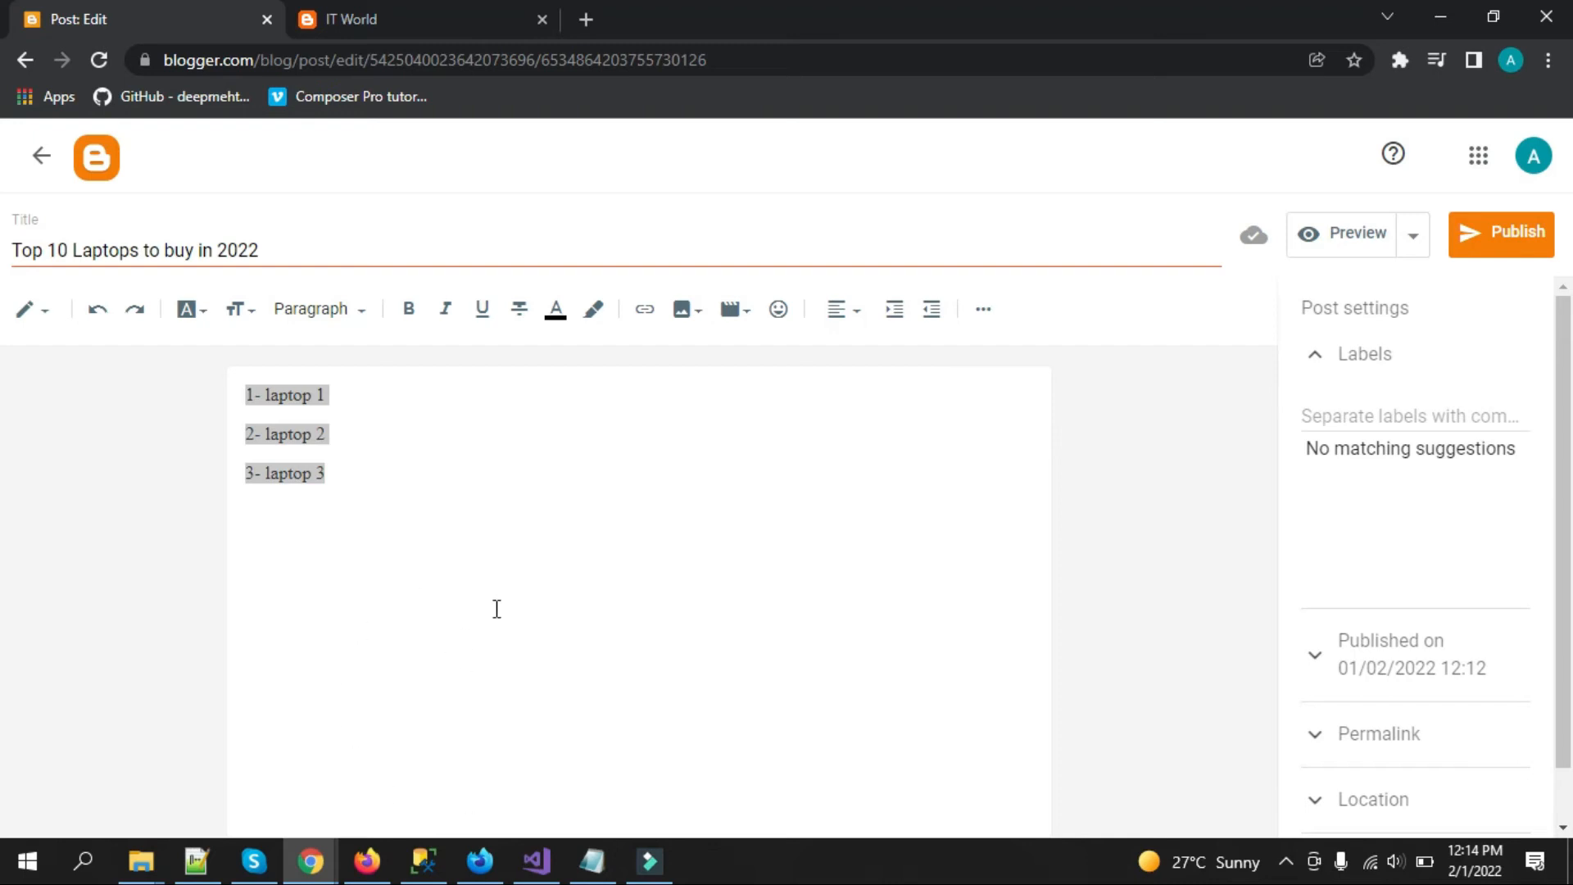
left_click(274, 394)
left_click(350, 395)
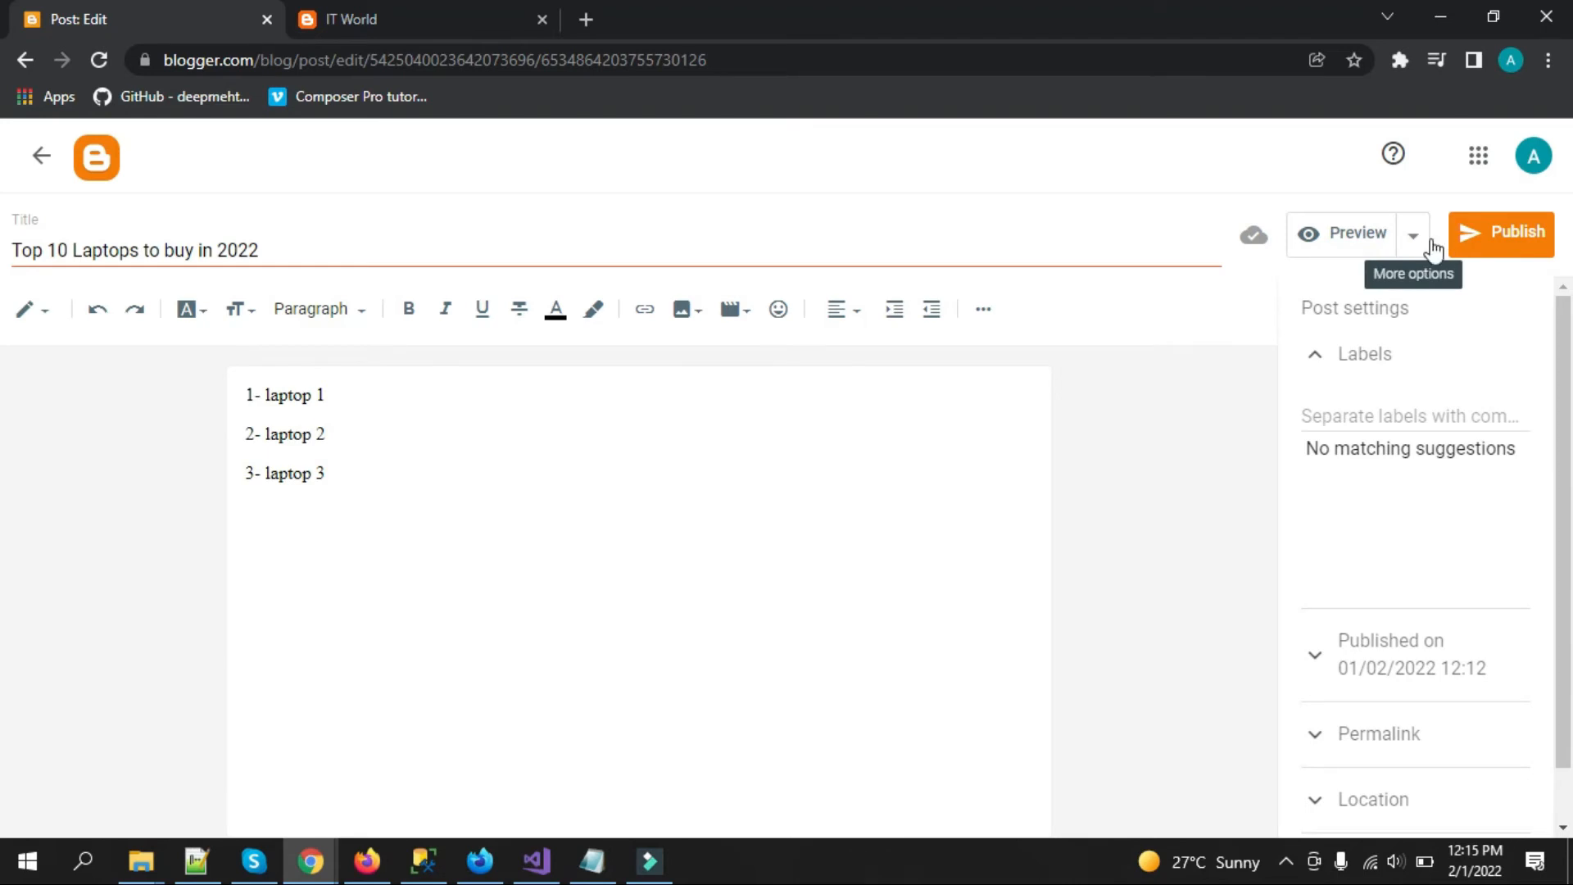
- Open the preview of the draft post and look through the previewed page
left_click(1322, 235)
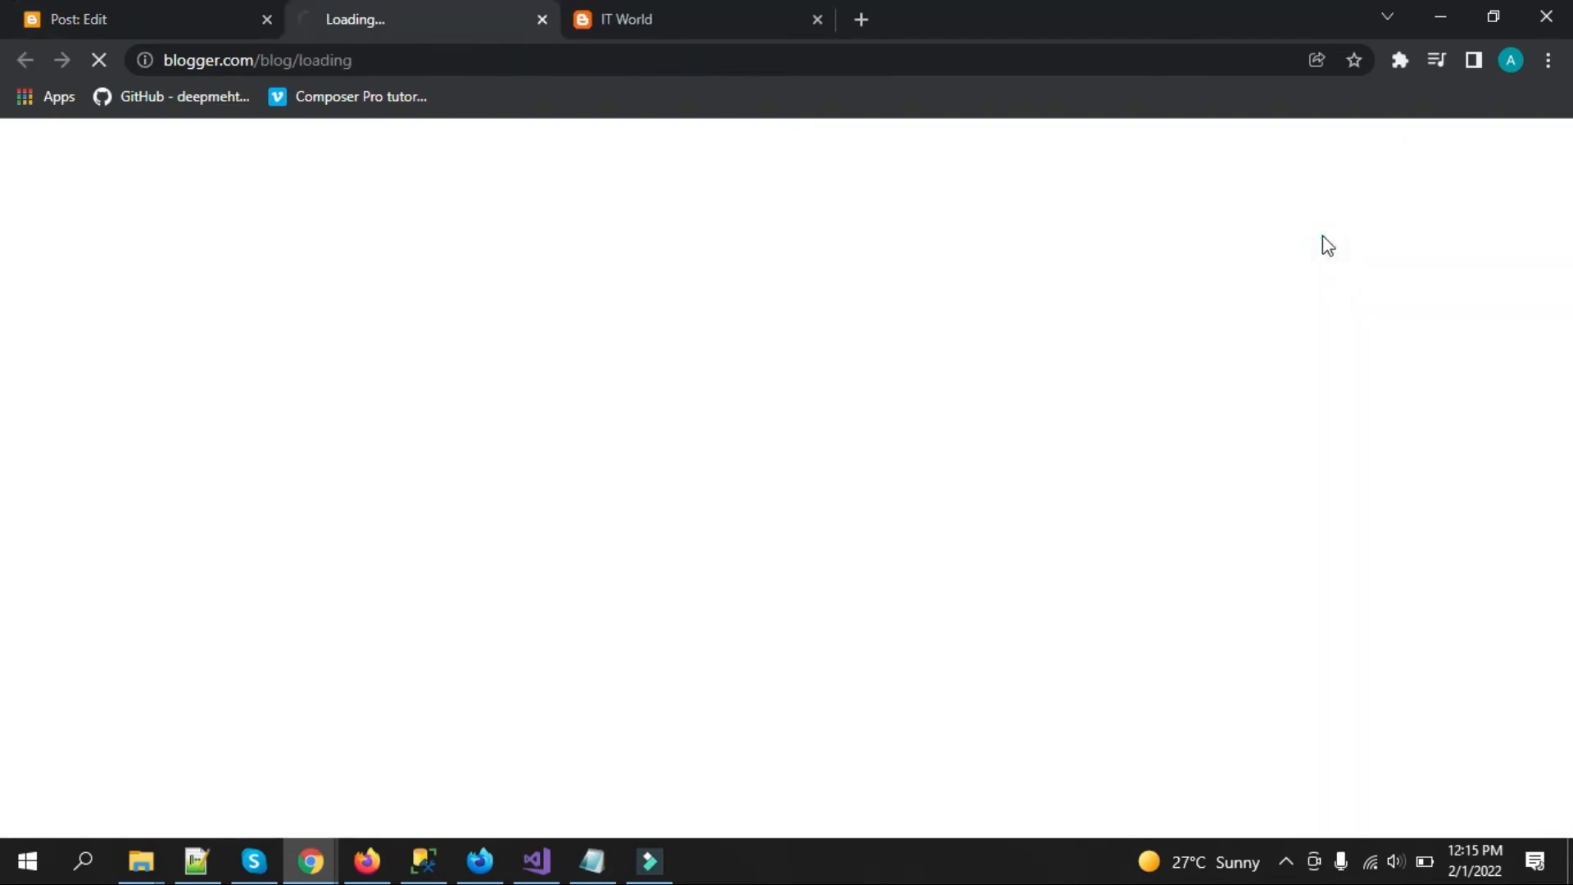
left_click(88, 23)
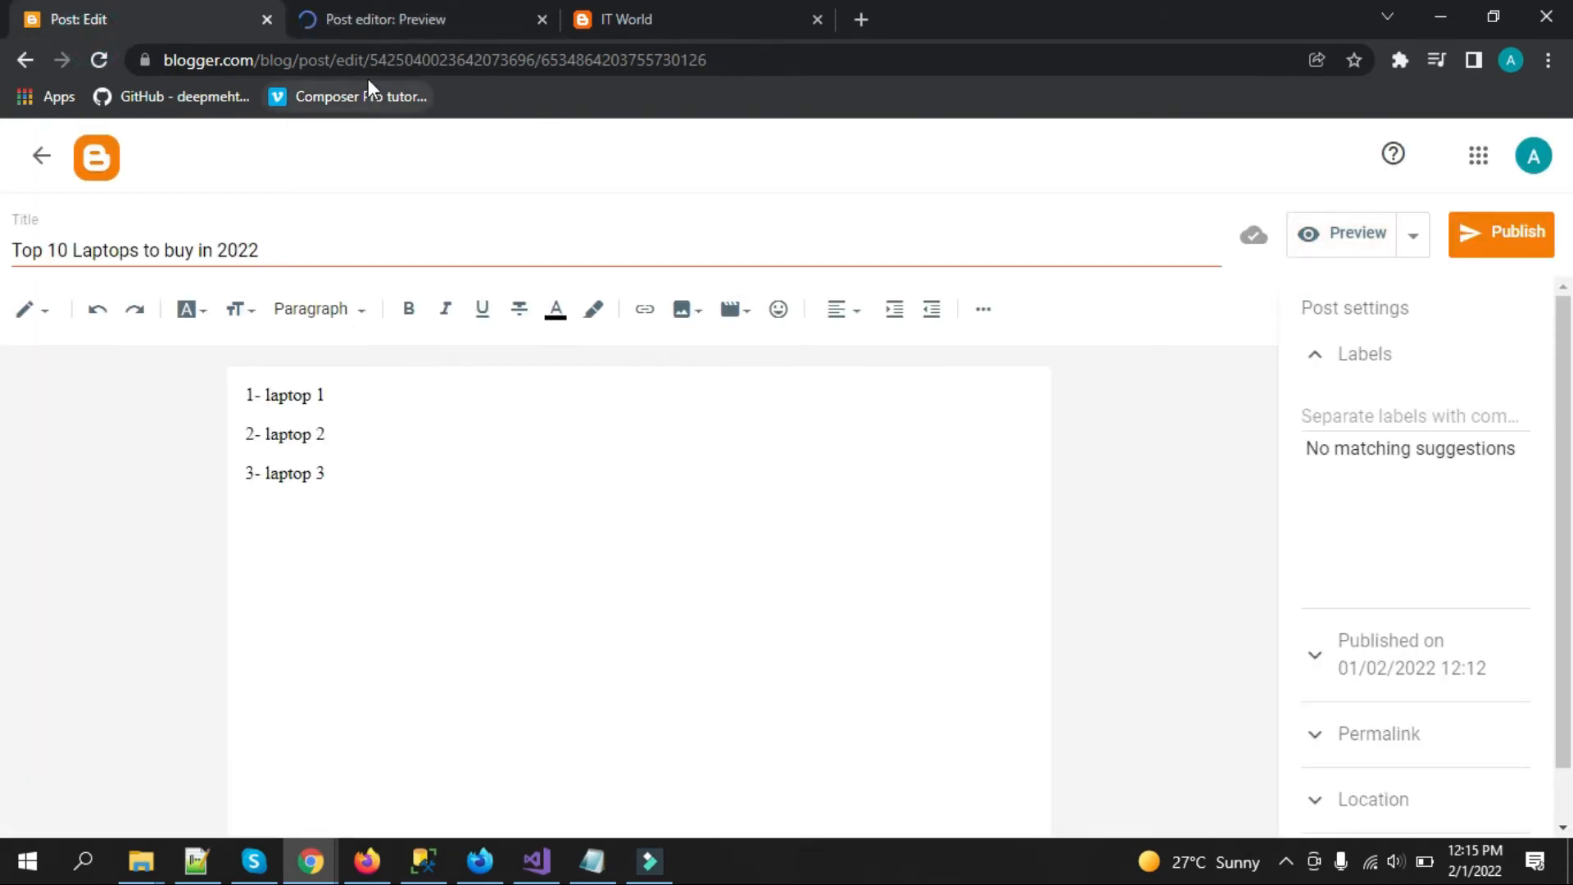
left_click(371, 20)
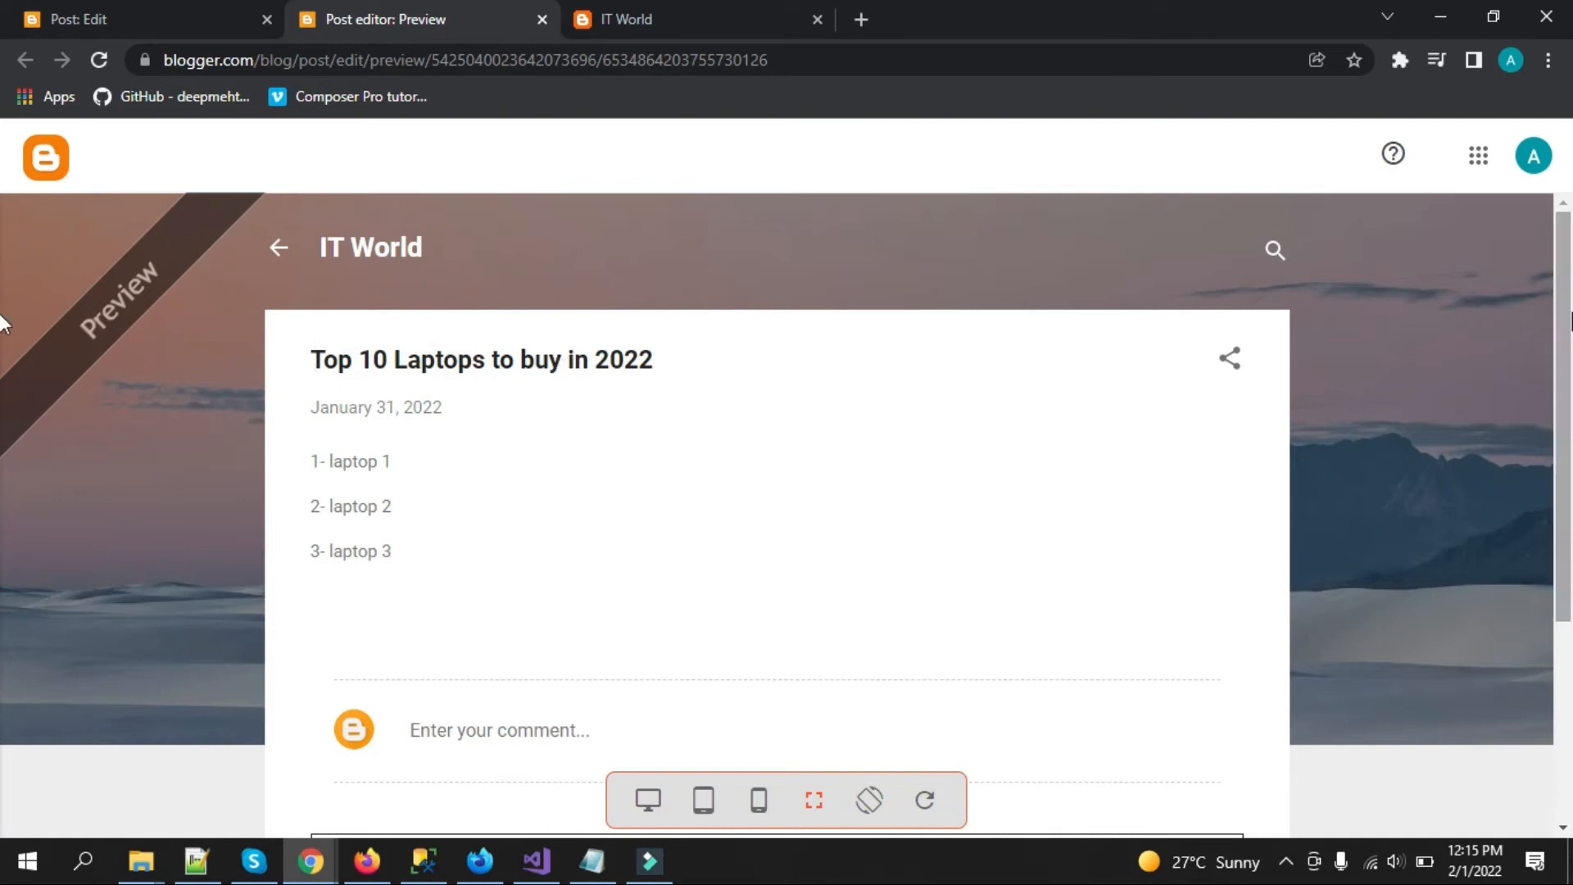
scroll(1560, 328, "down", 4)
scroll(1566, 402, "up", 4)
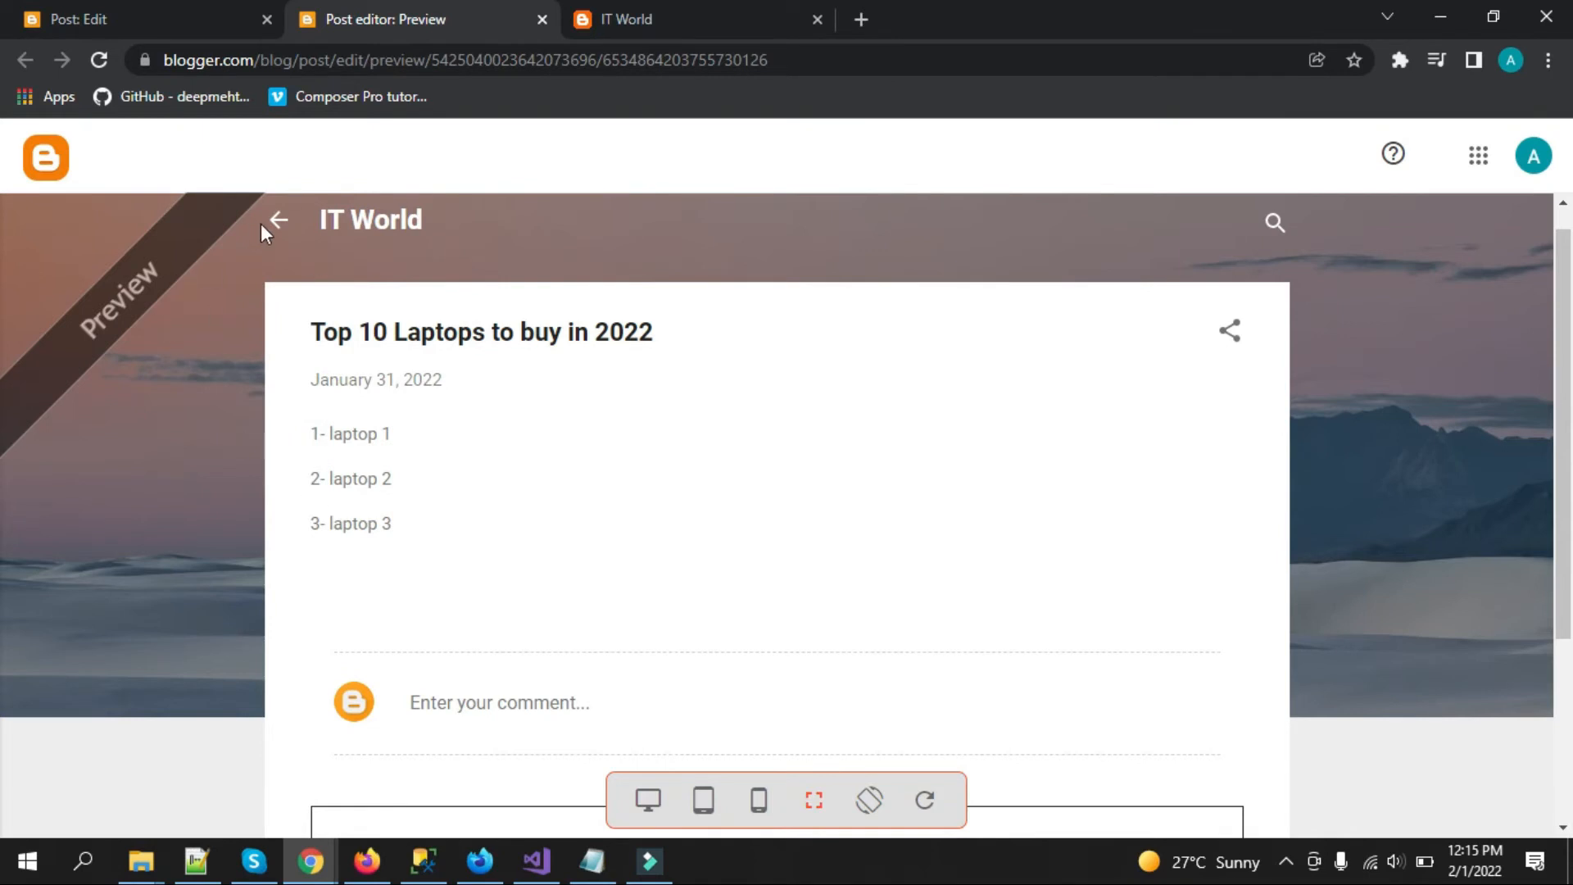
- Reload the live blog page and compare it with the preview of the draft post
left_click(730, 9)
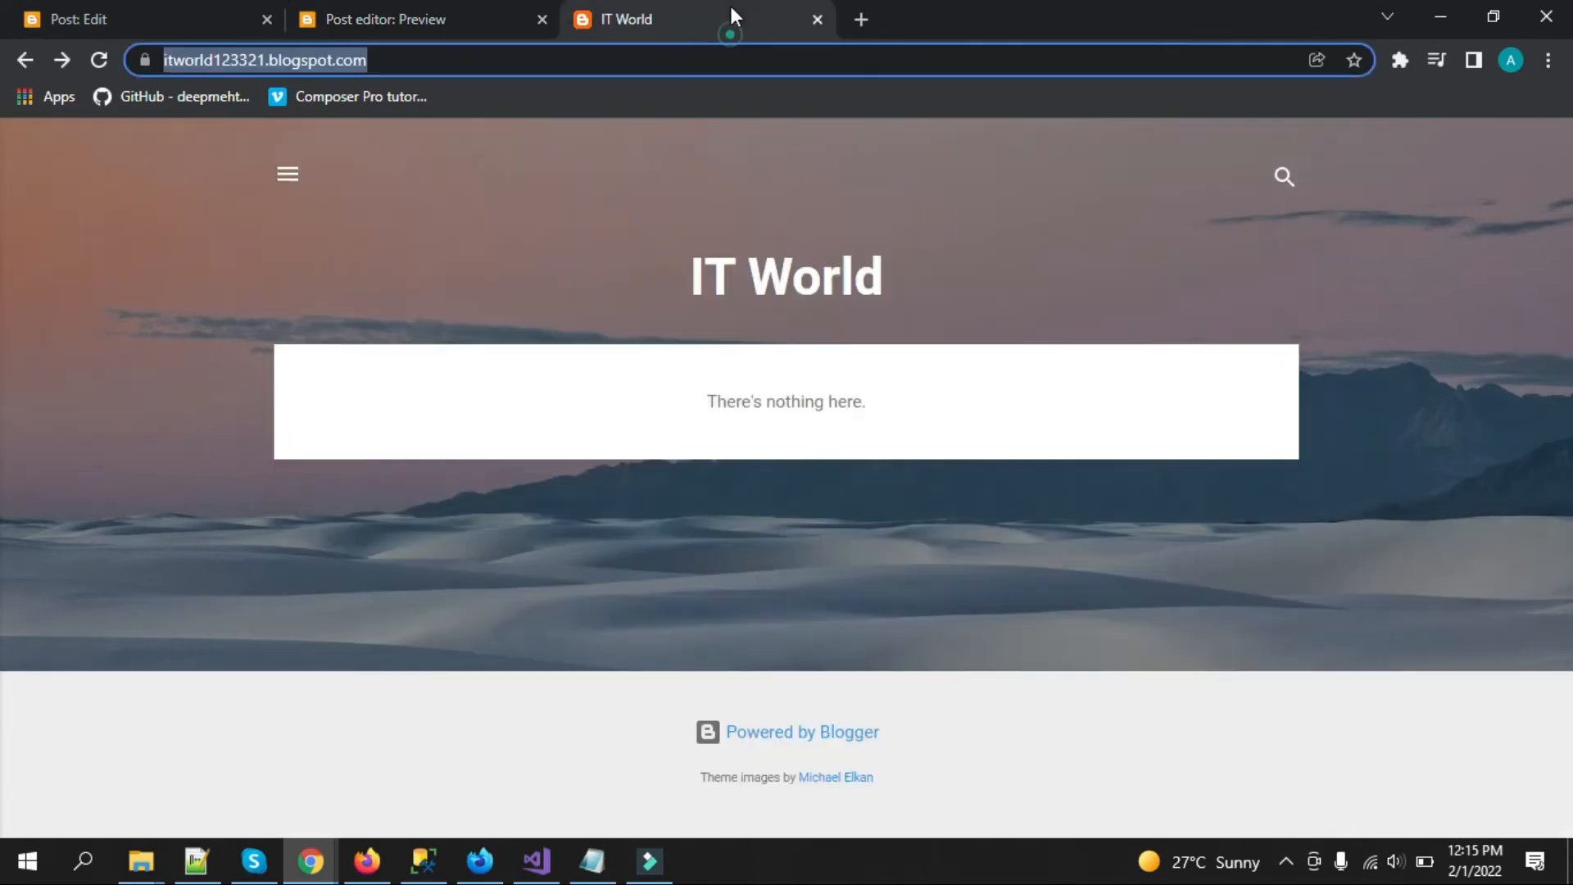
left_click(97, 58)
left_click(357, 19)
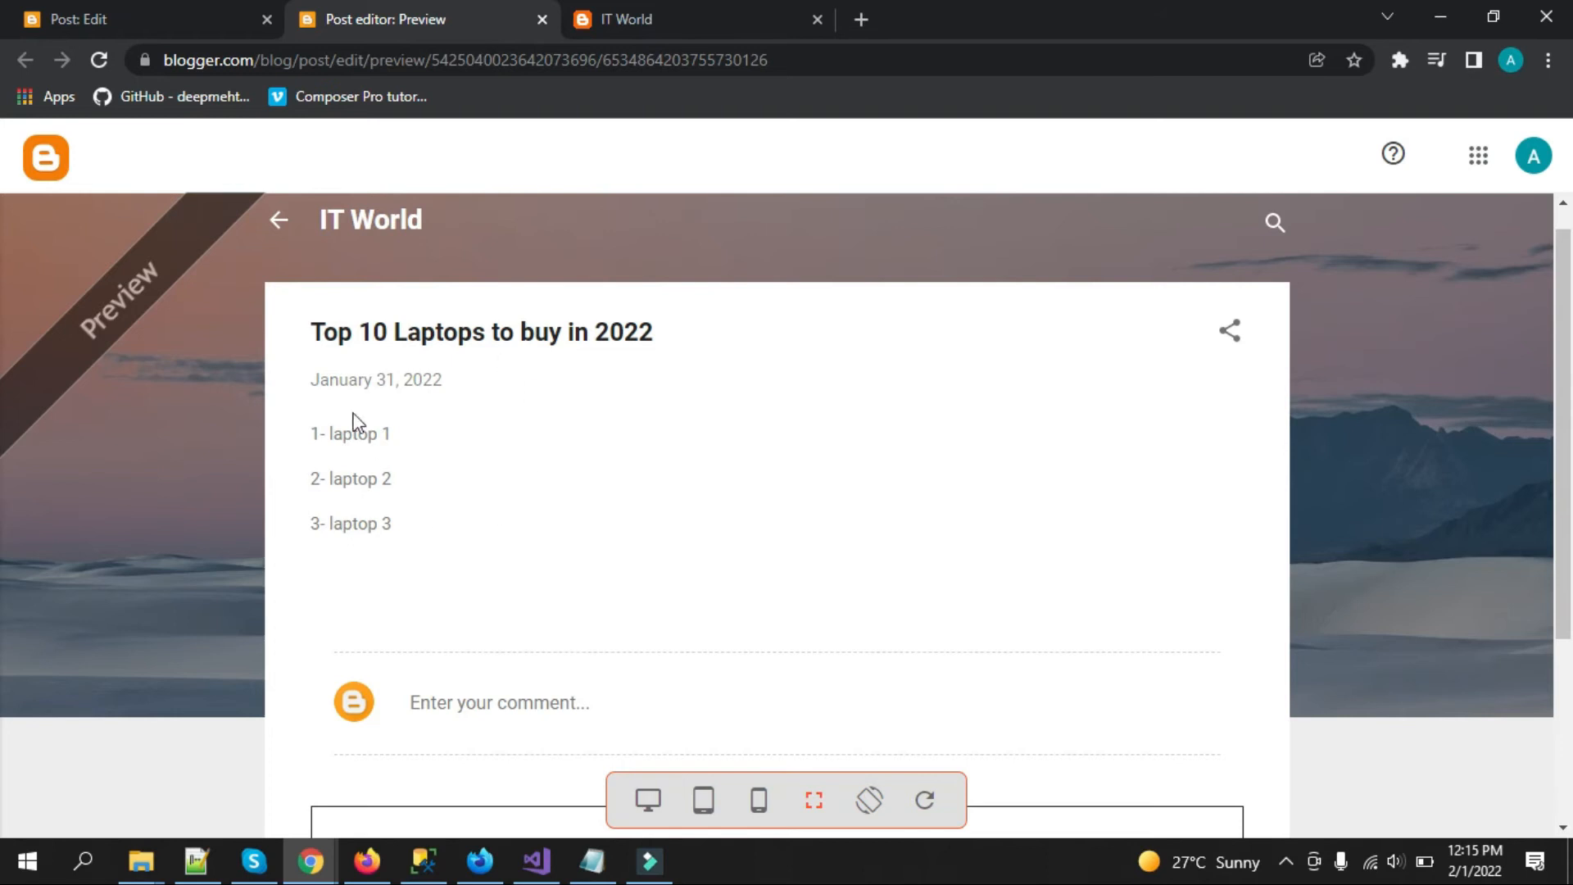
left_click(624, 14)
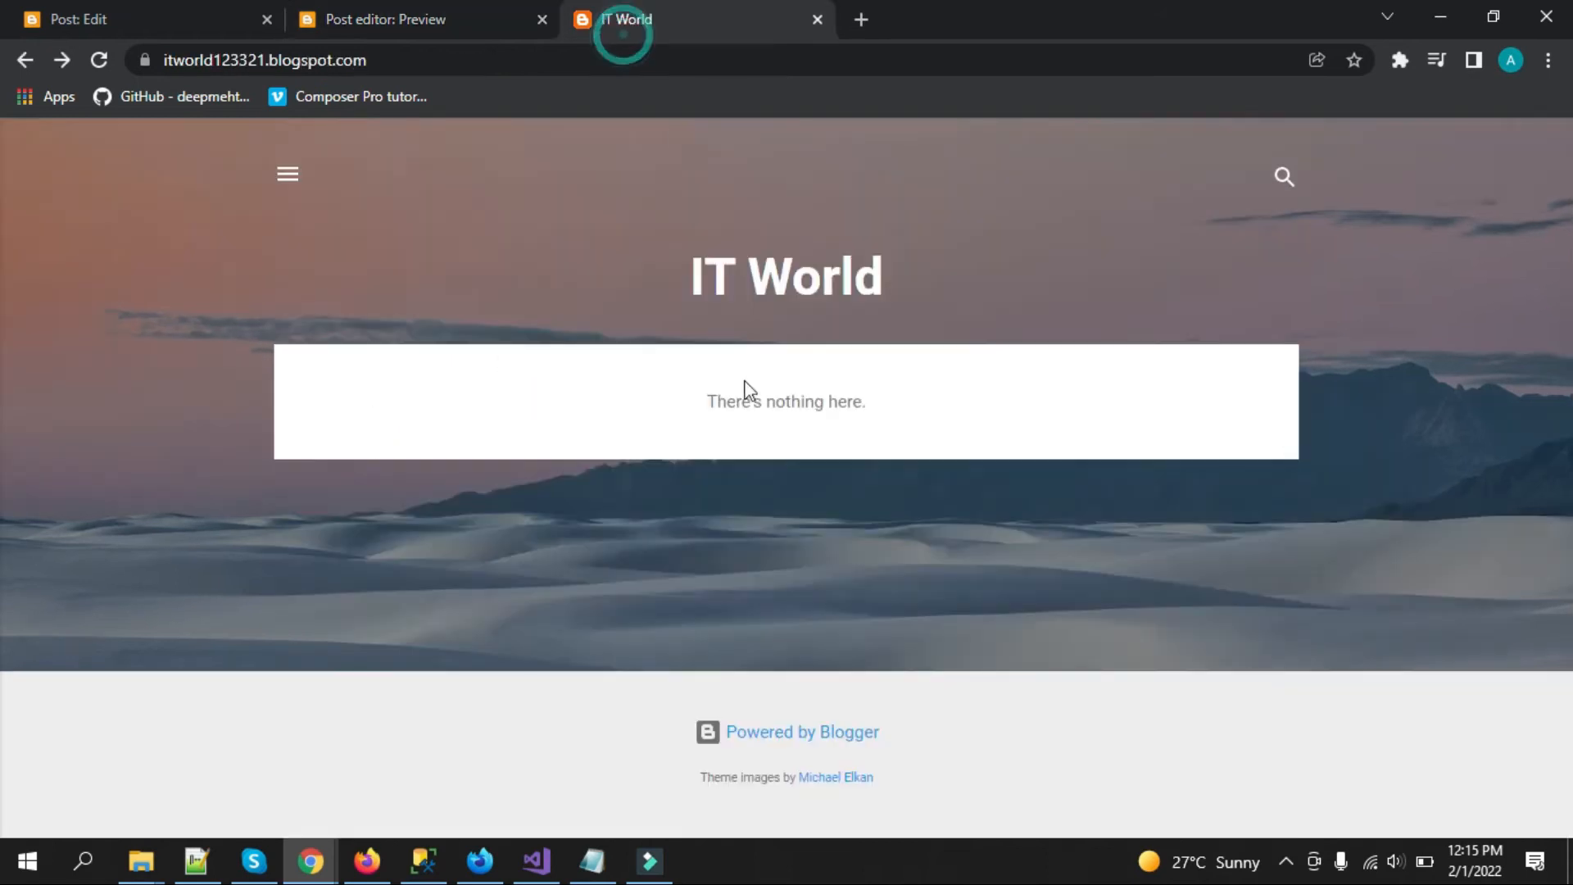
left_click(393, 23)
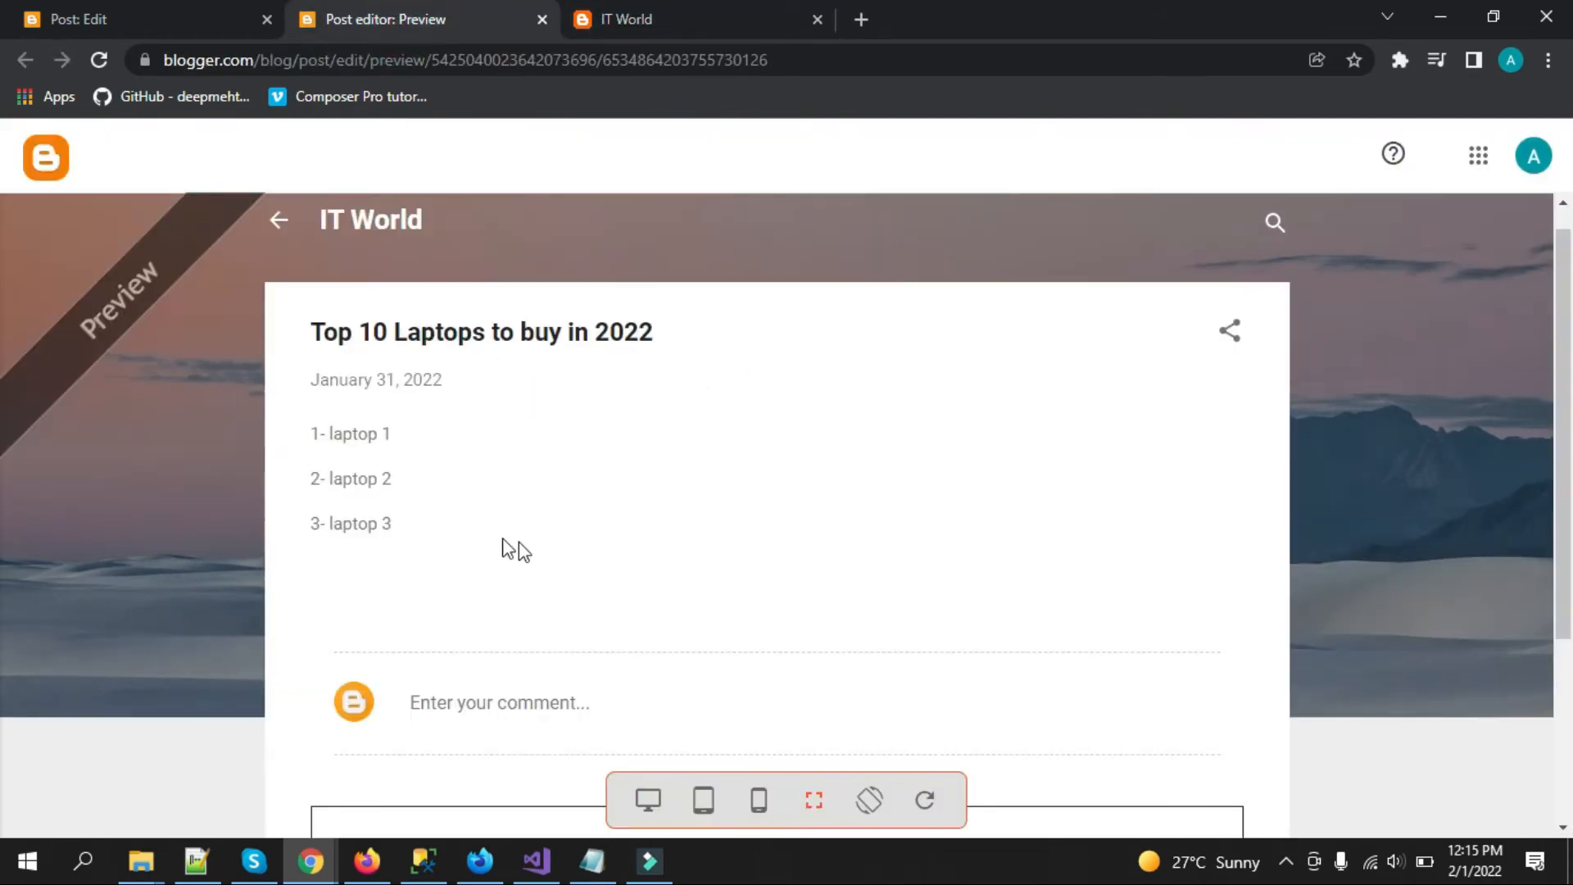
left_click_drag(1562, 377, 1554, 332)
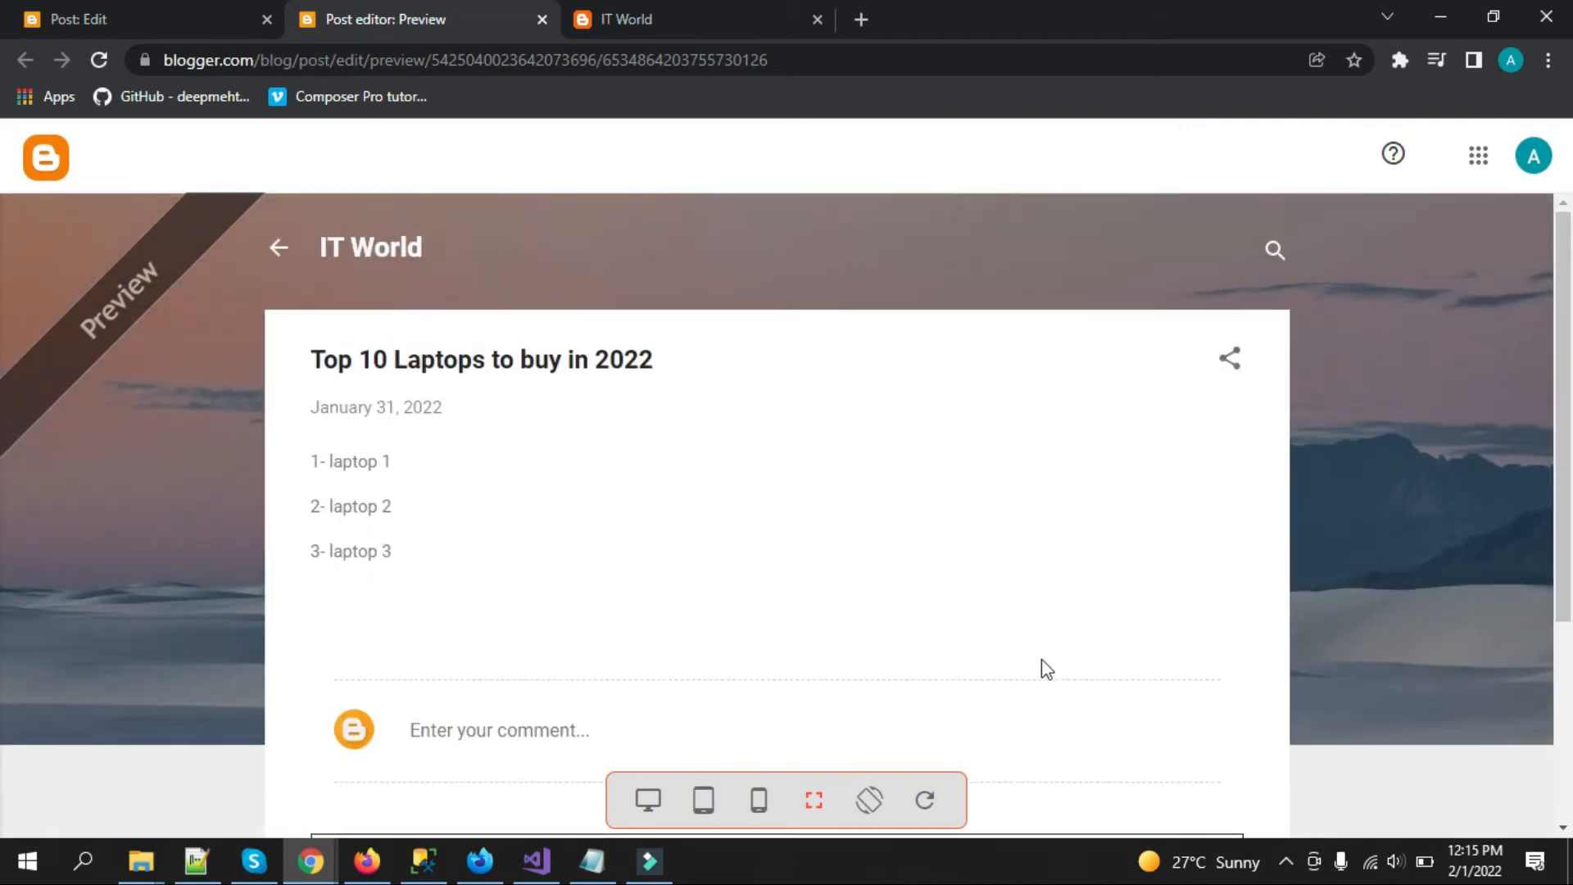
- View the post preview in the mobile, tablet and desktop layouts, and close the preview
left_click(759, 803)
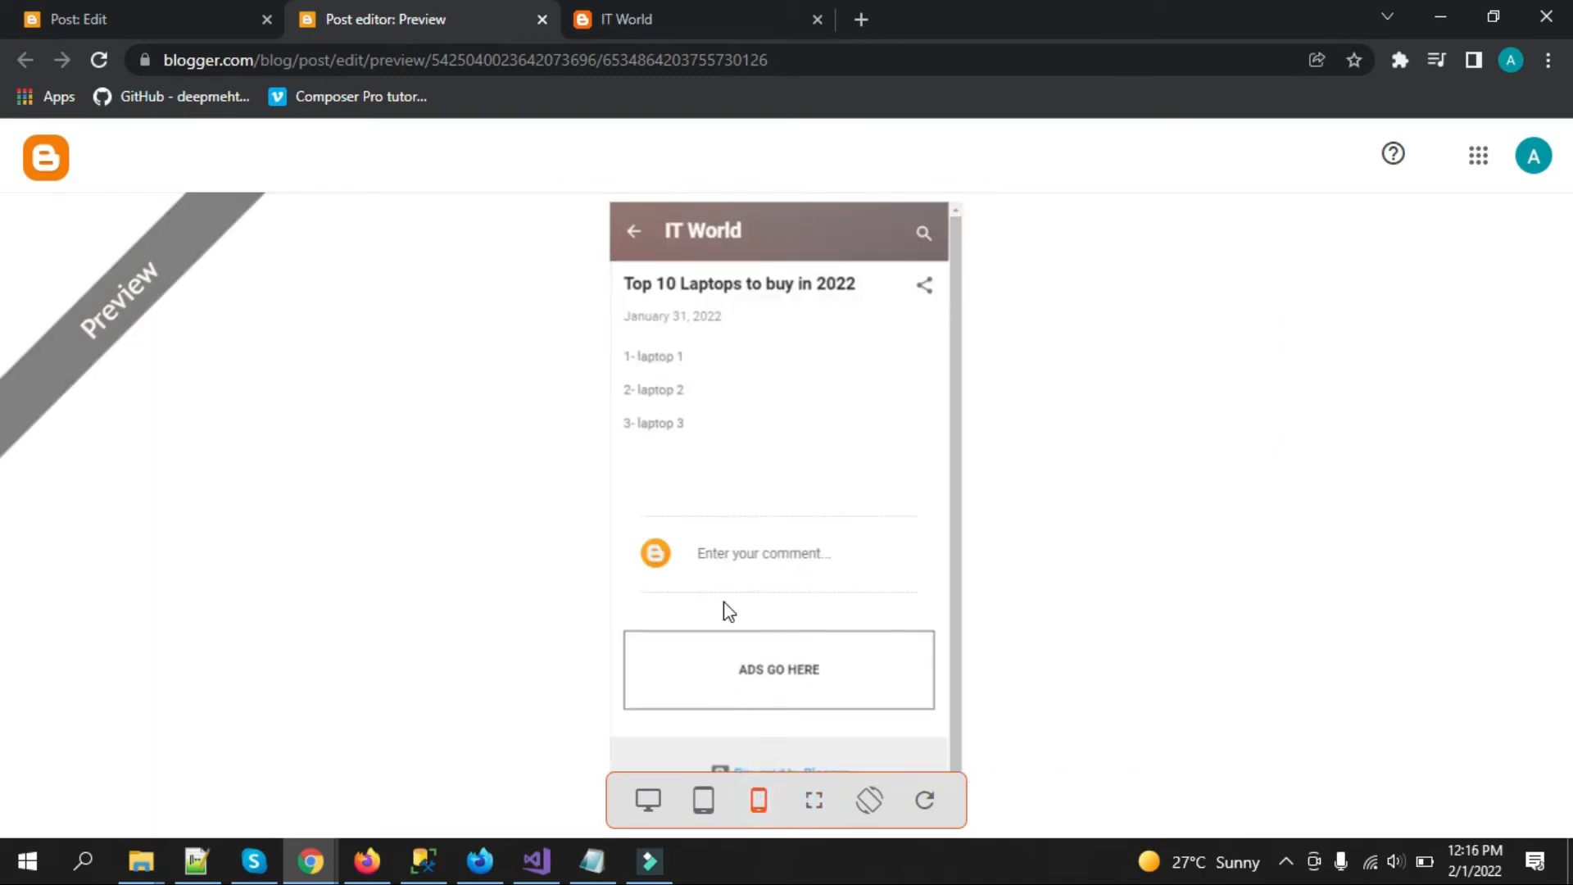
left_click(704, 804)
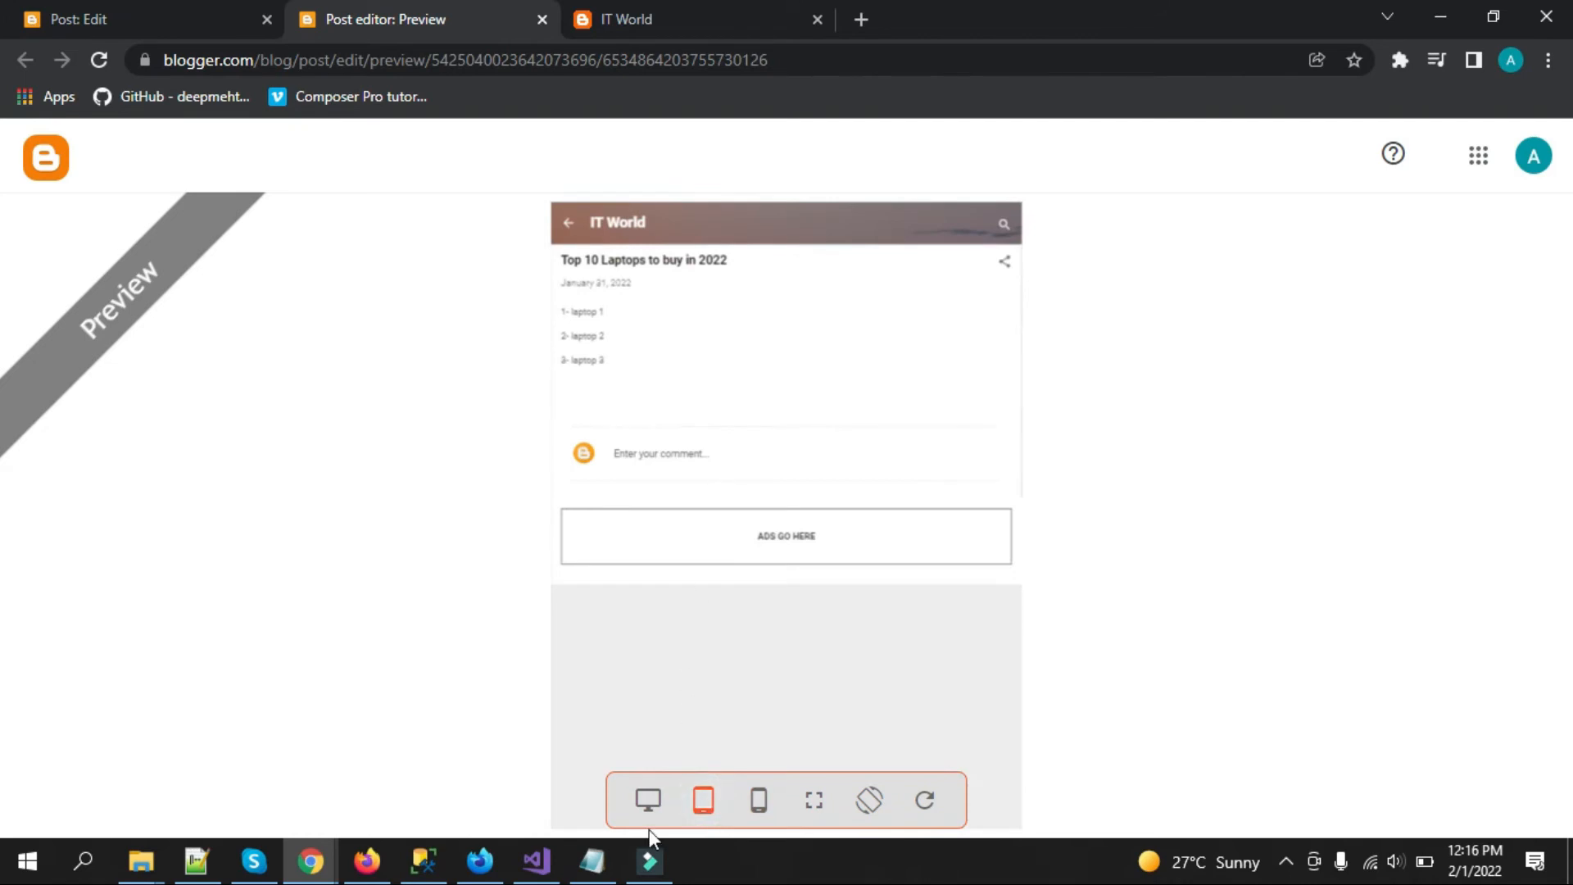
left_click(648, 803)
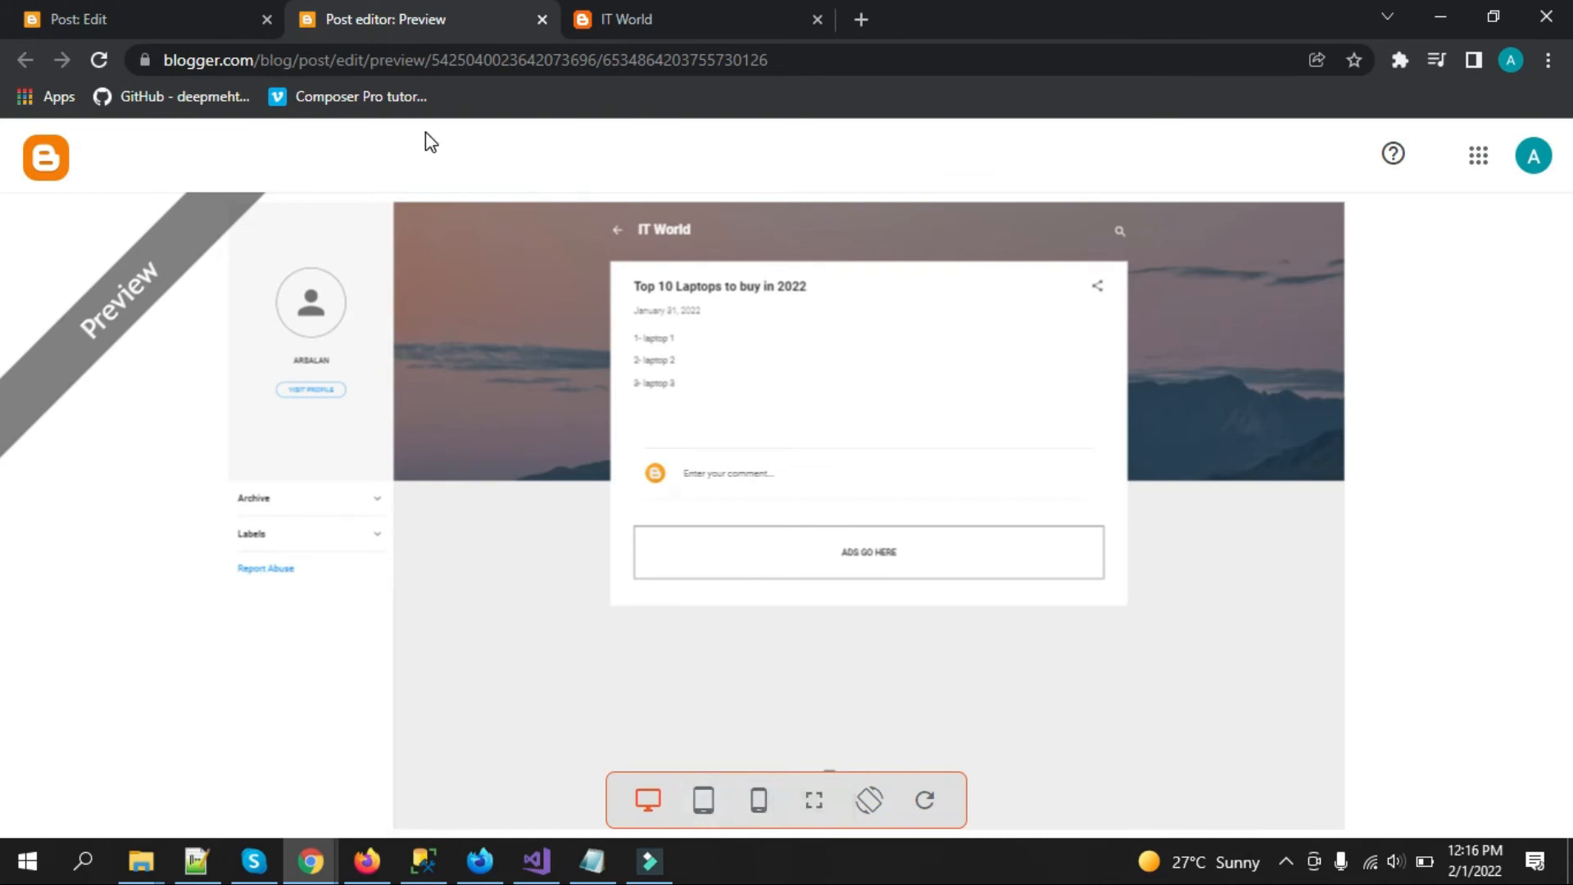
left_click(540, 19)
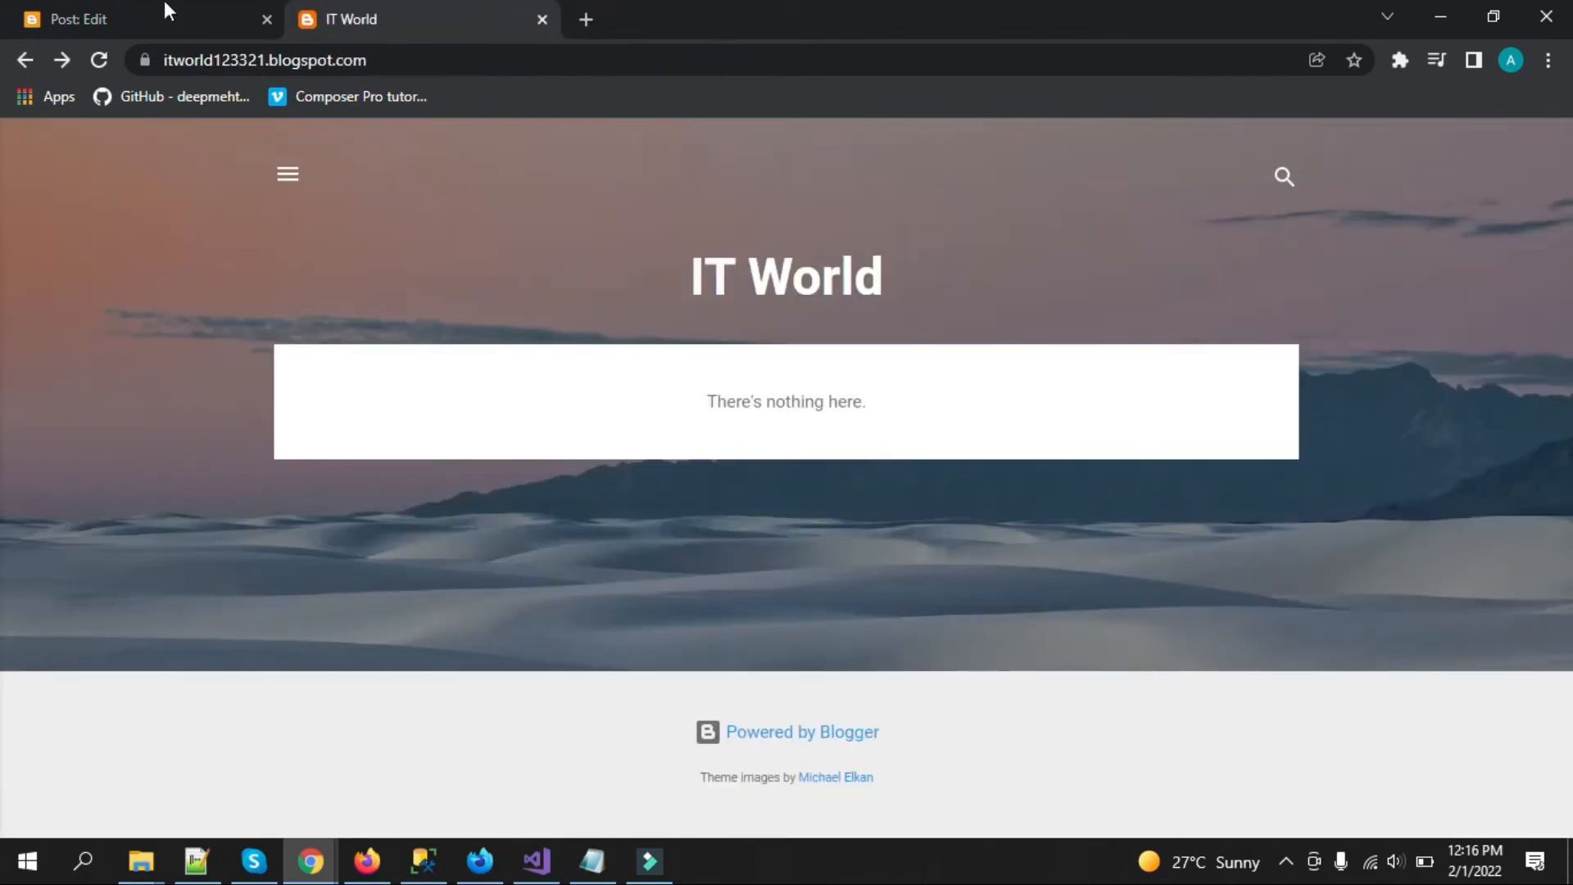
- Return to the post editor and publish the post "Top 10 Laptops to buy in 2022"
left_click(140, 18)
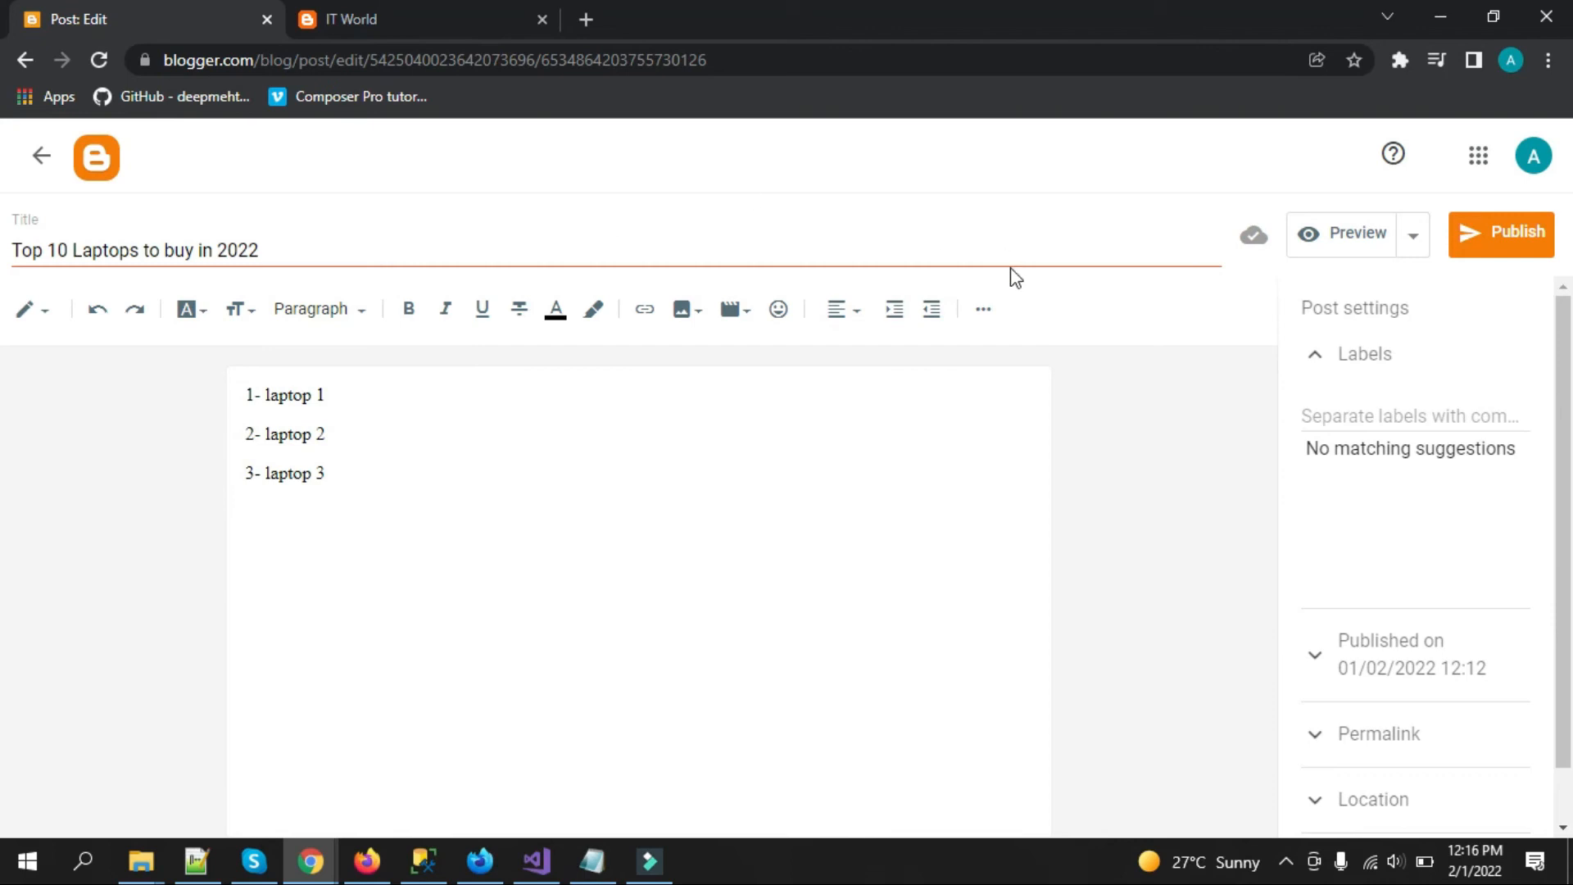
left_click(1486, 235)
left_click(864, 534)
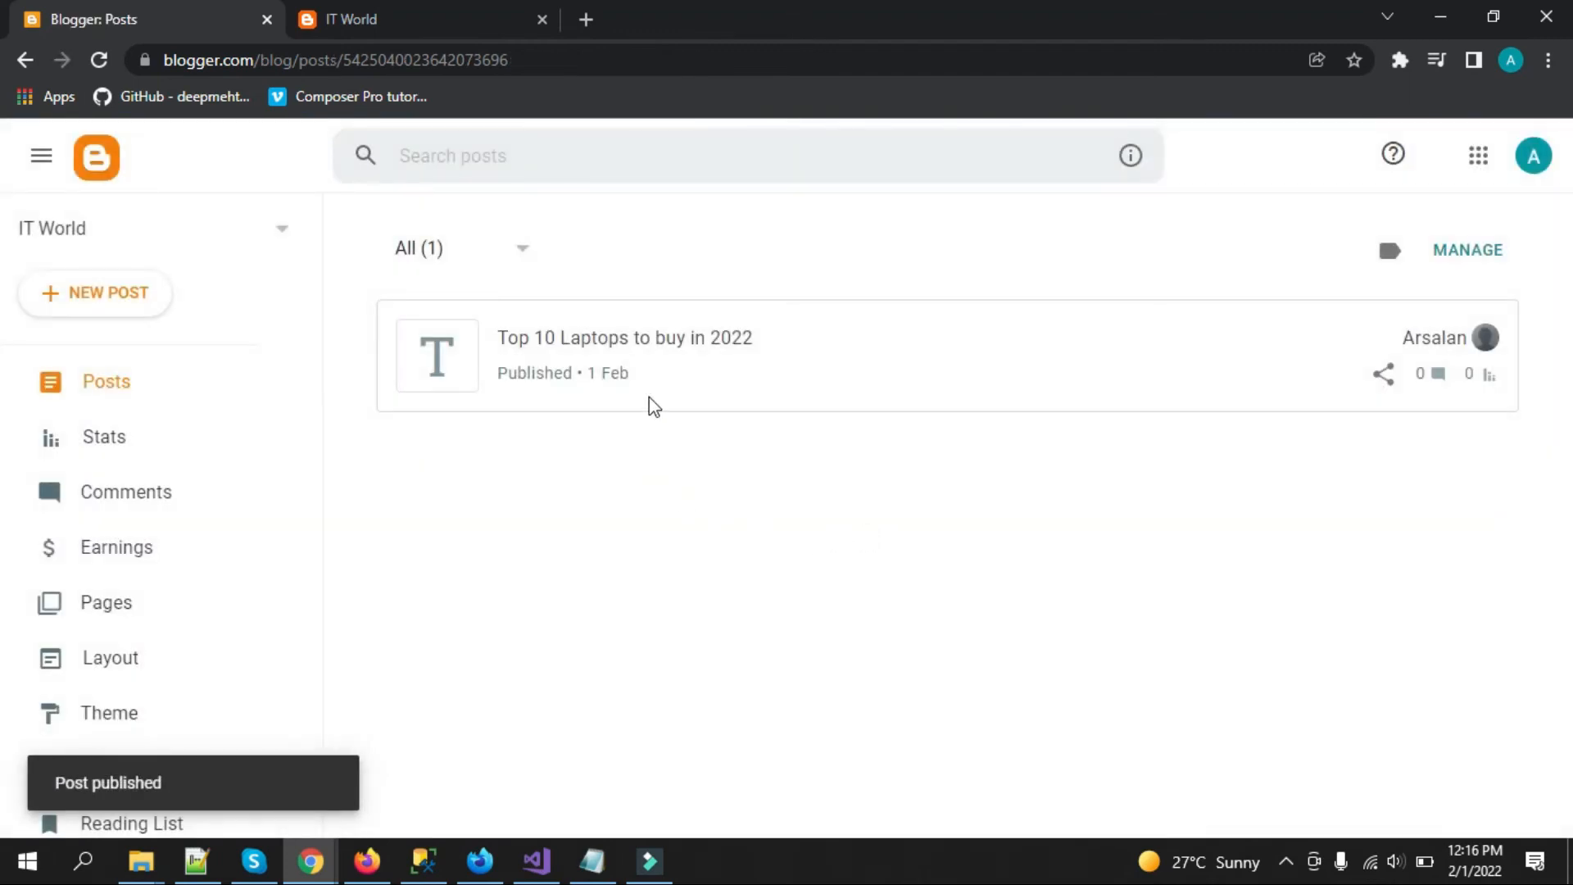
mouse_move(653, 405)
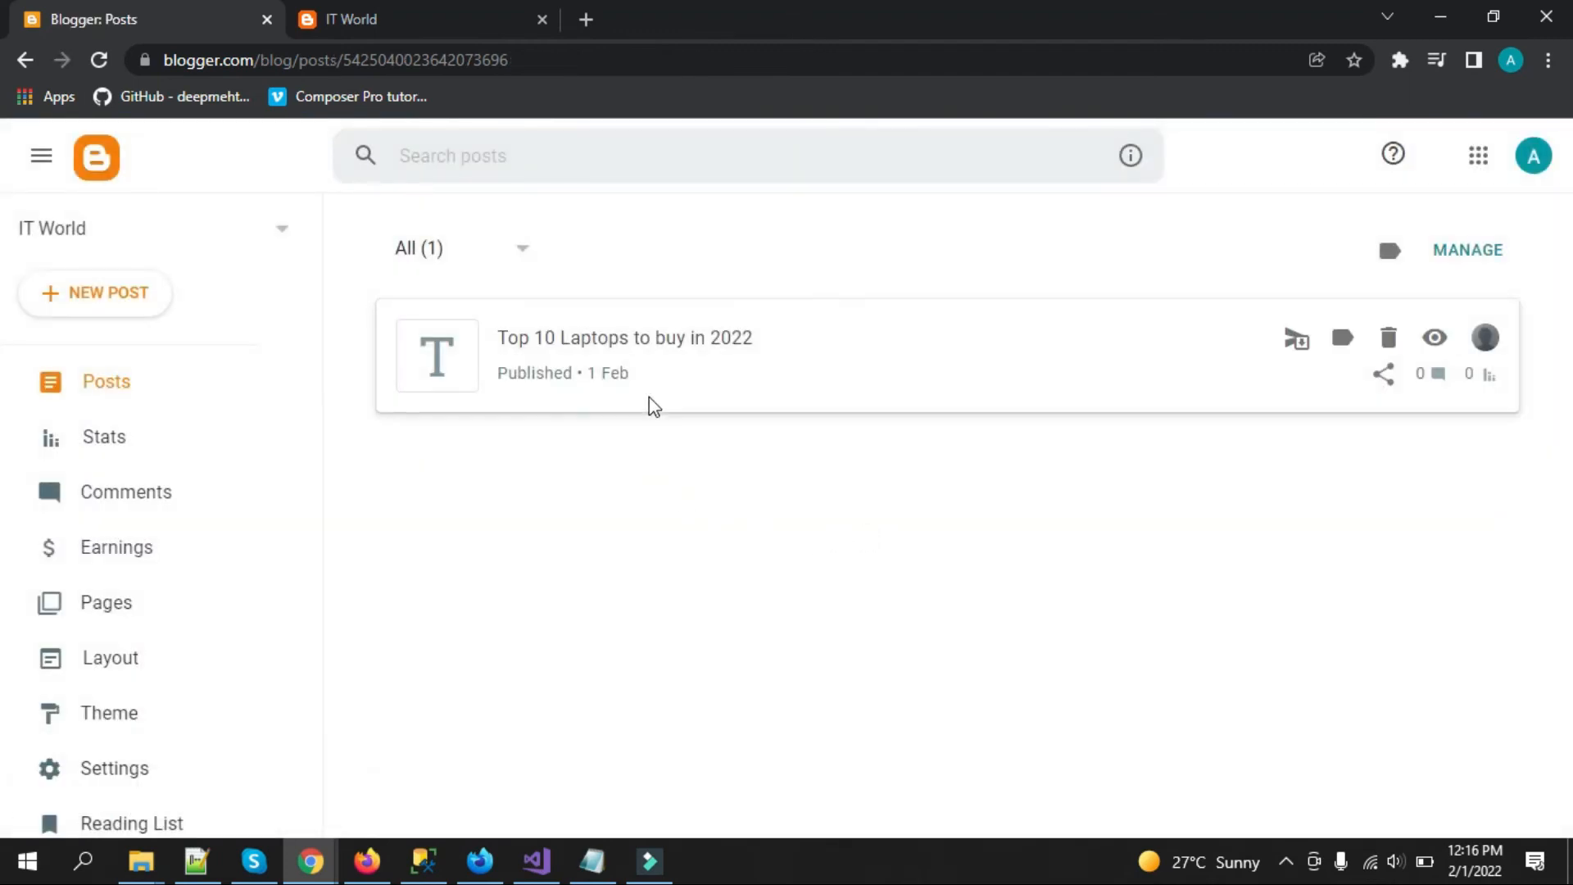
- Reload the live IT World blog, open the "Top 10 Laptops to buy in 2022" post to view it, and return to the blog's home page
left_click(442, 16)
left_click(97, 60)
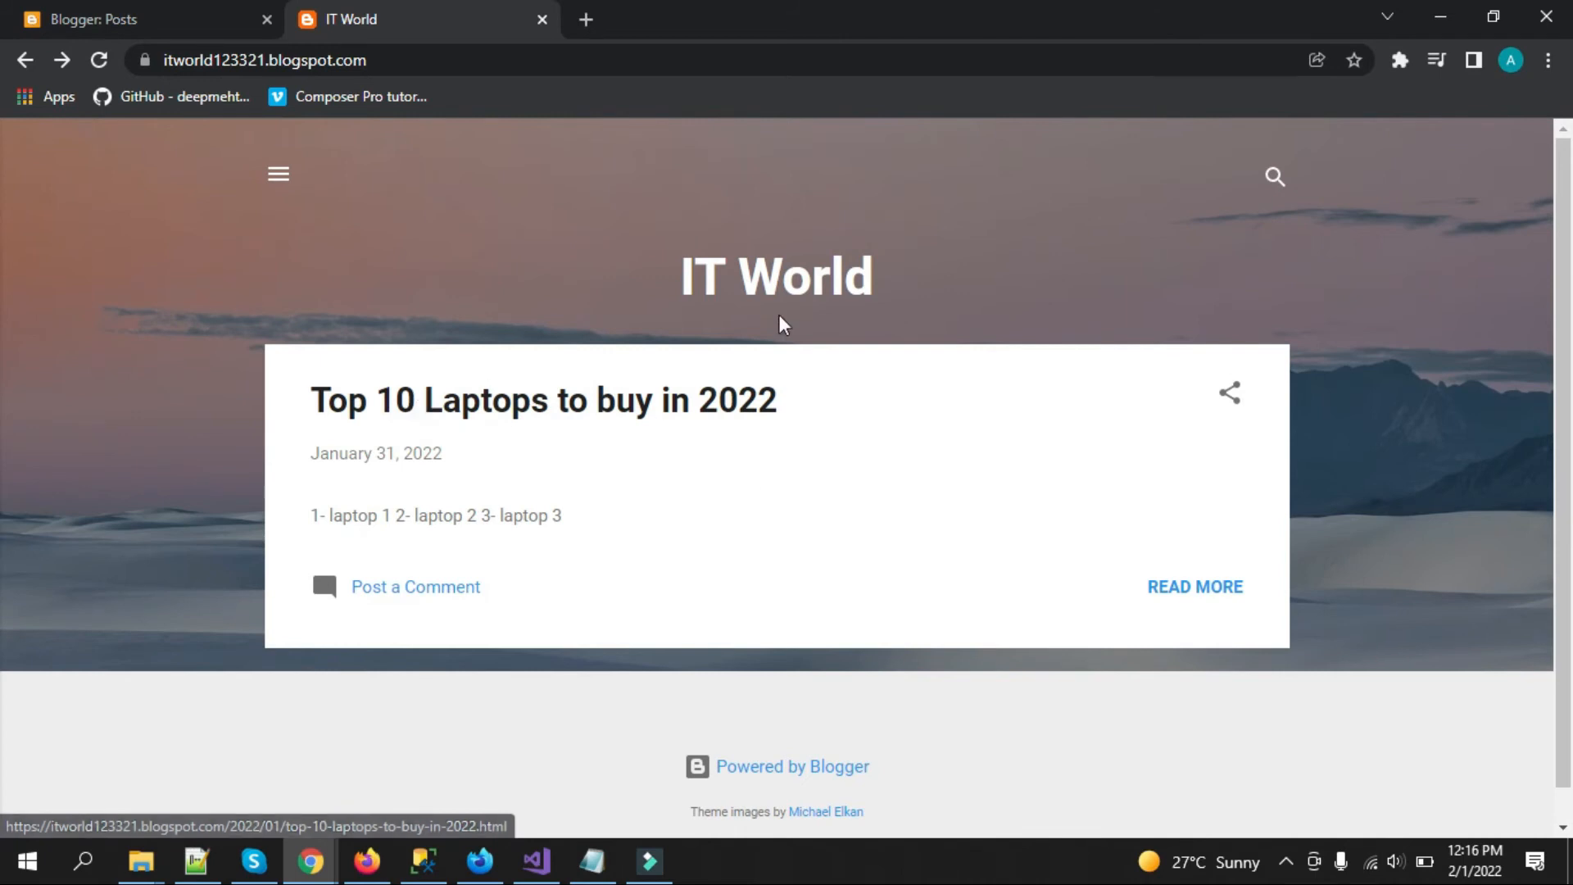
left_click_drag(1569, 268, 1572, 467)
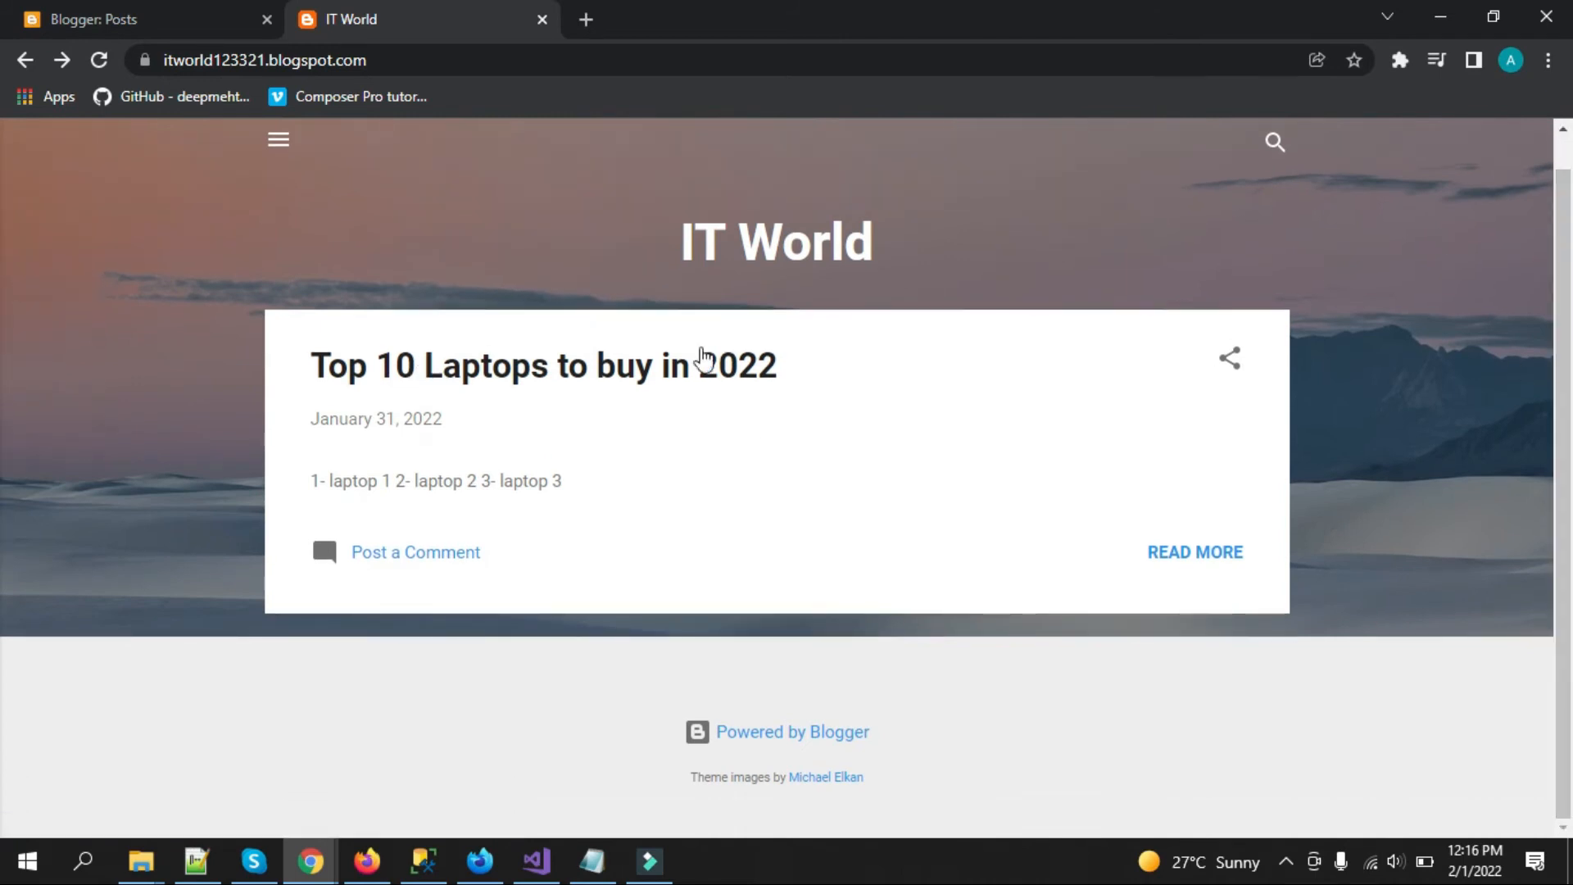
left_click(686, 365)
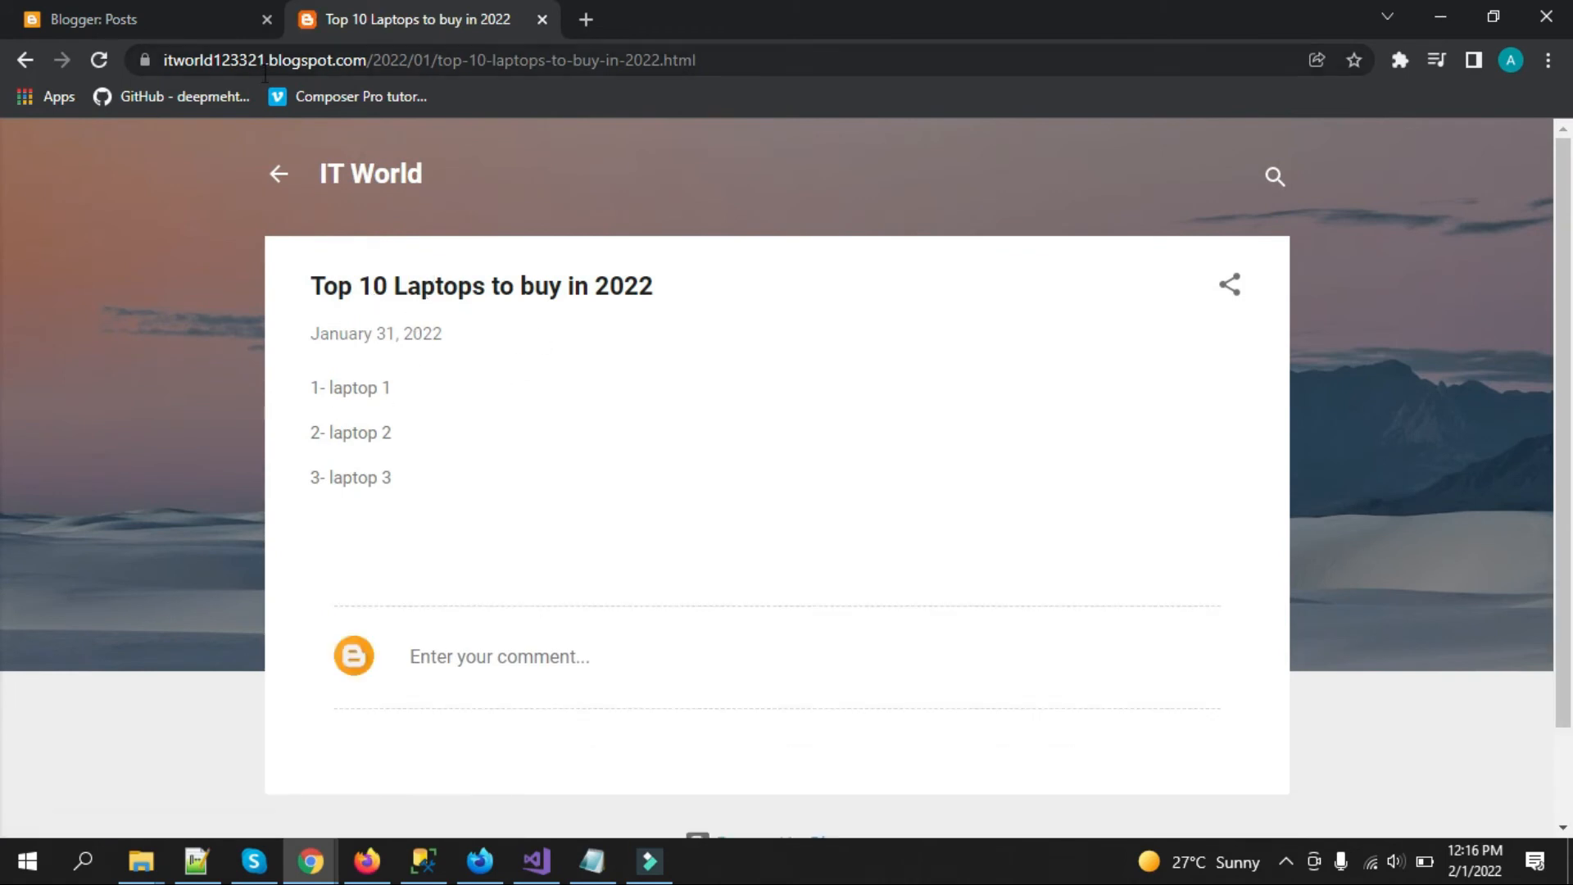
left_click(25, 59)
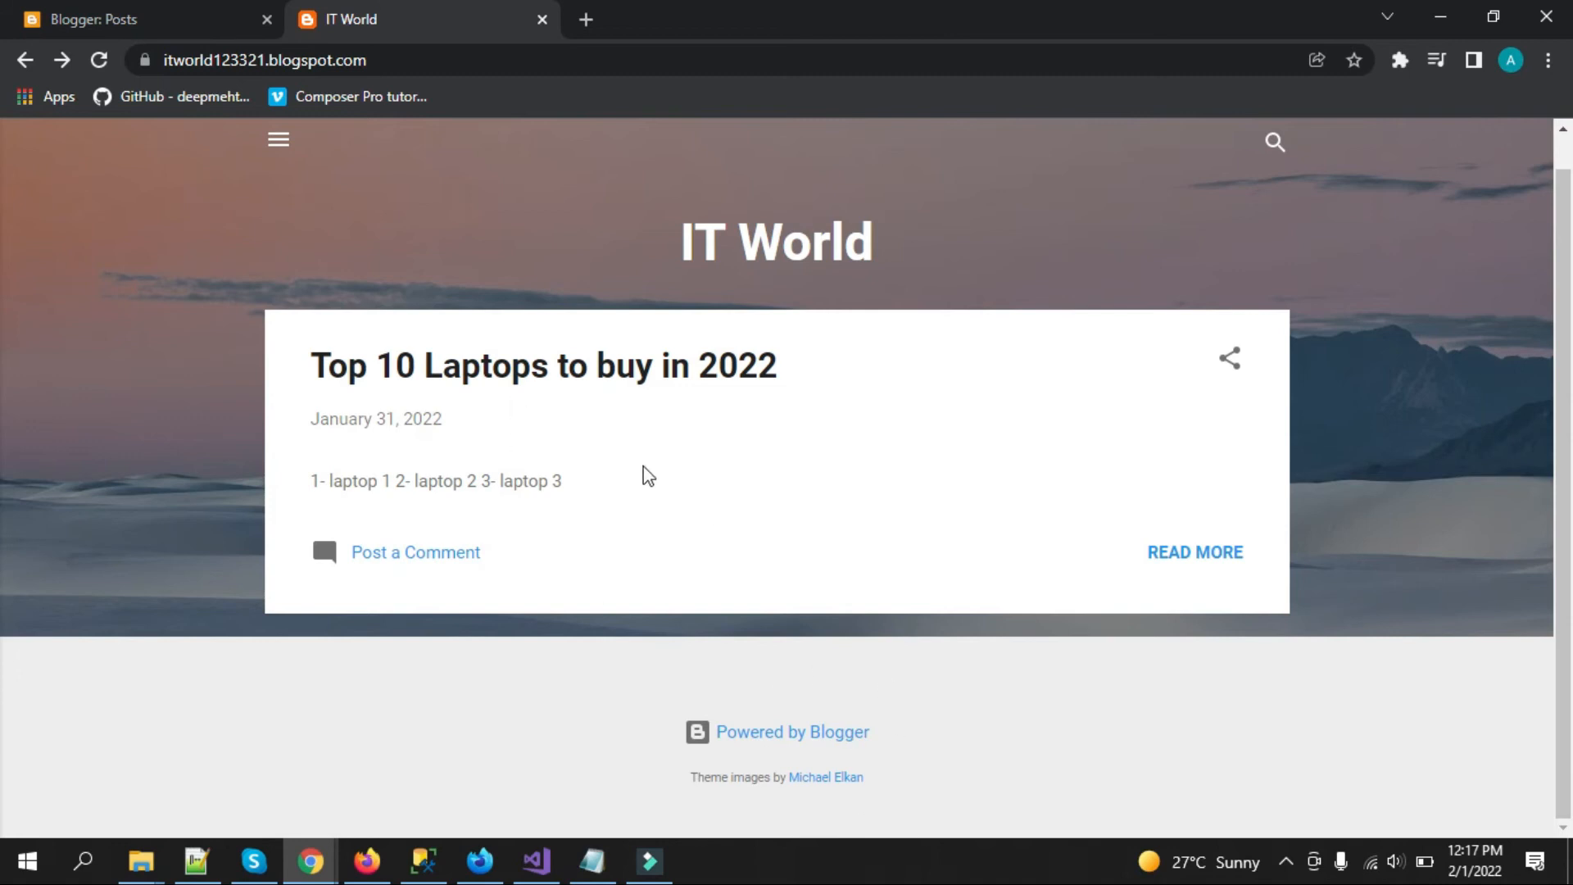
left_click(519, 366)
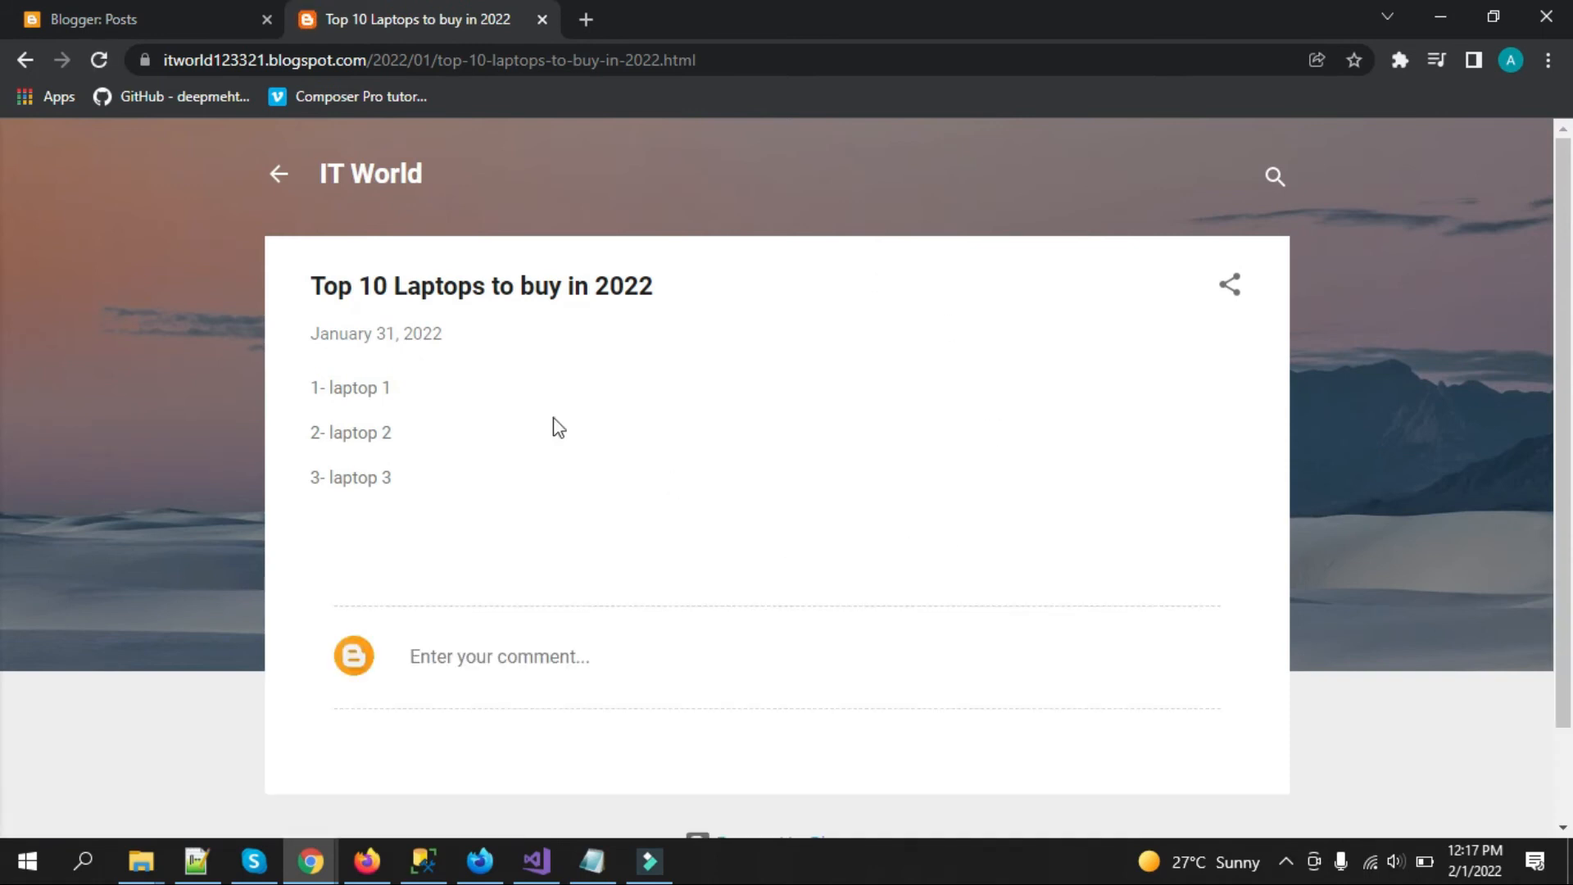
left_click(275, 175)
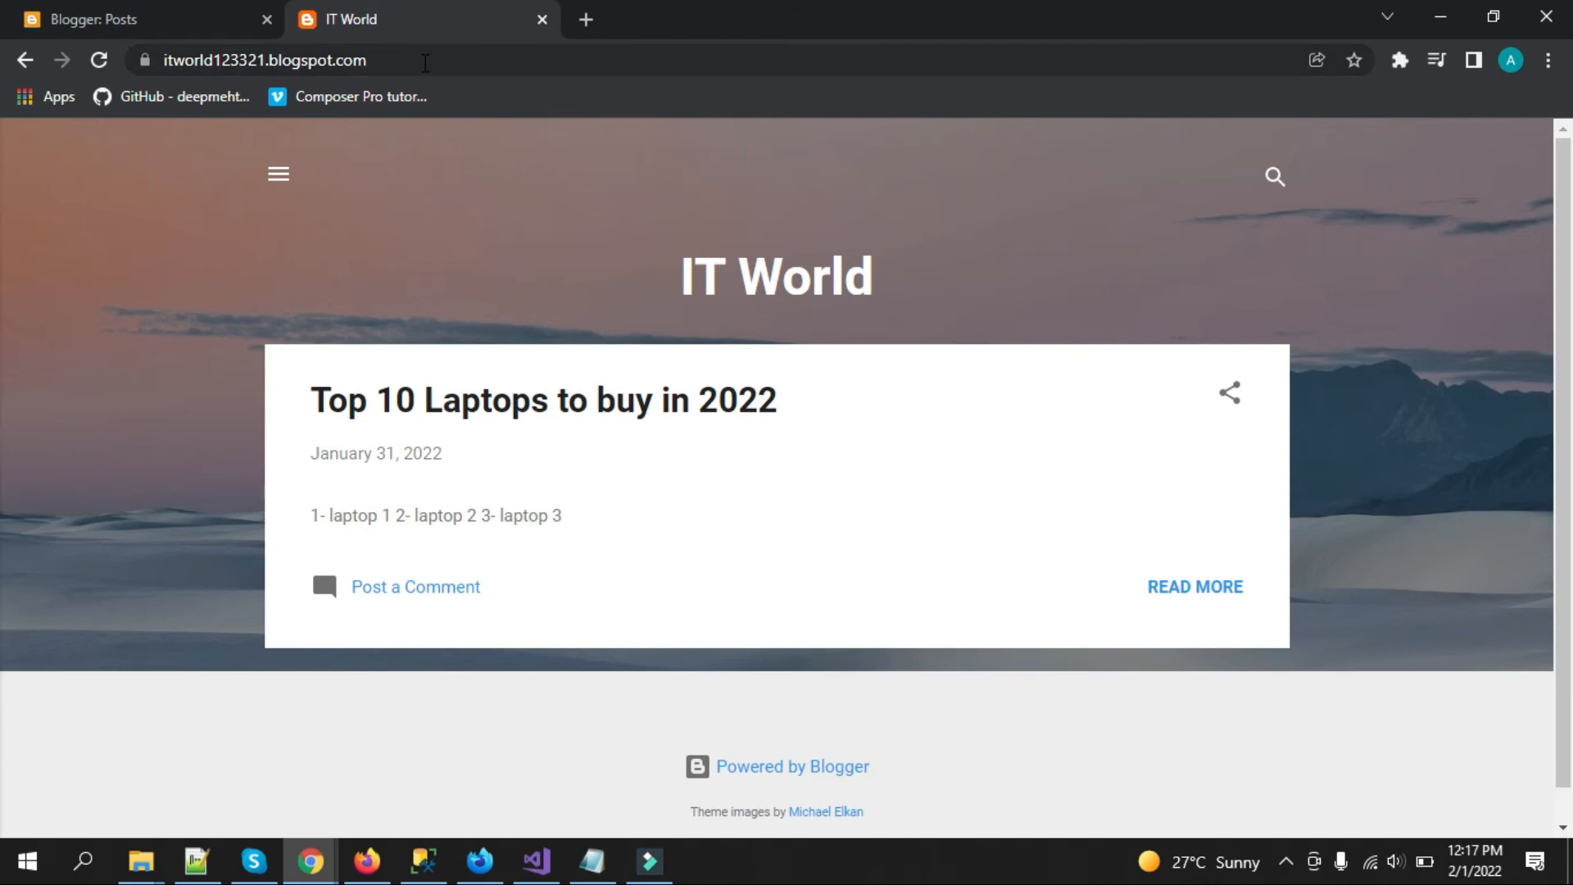
- Copy the share link of the "Top 10 Laptops to buy in 2022" post from the live blog's home page
left_click(425, 63)
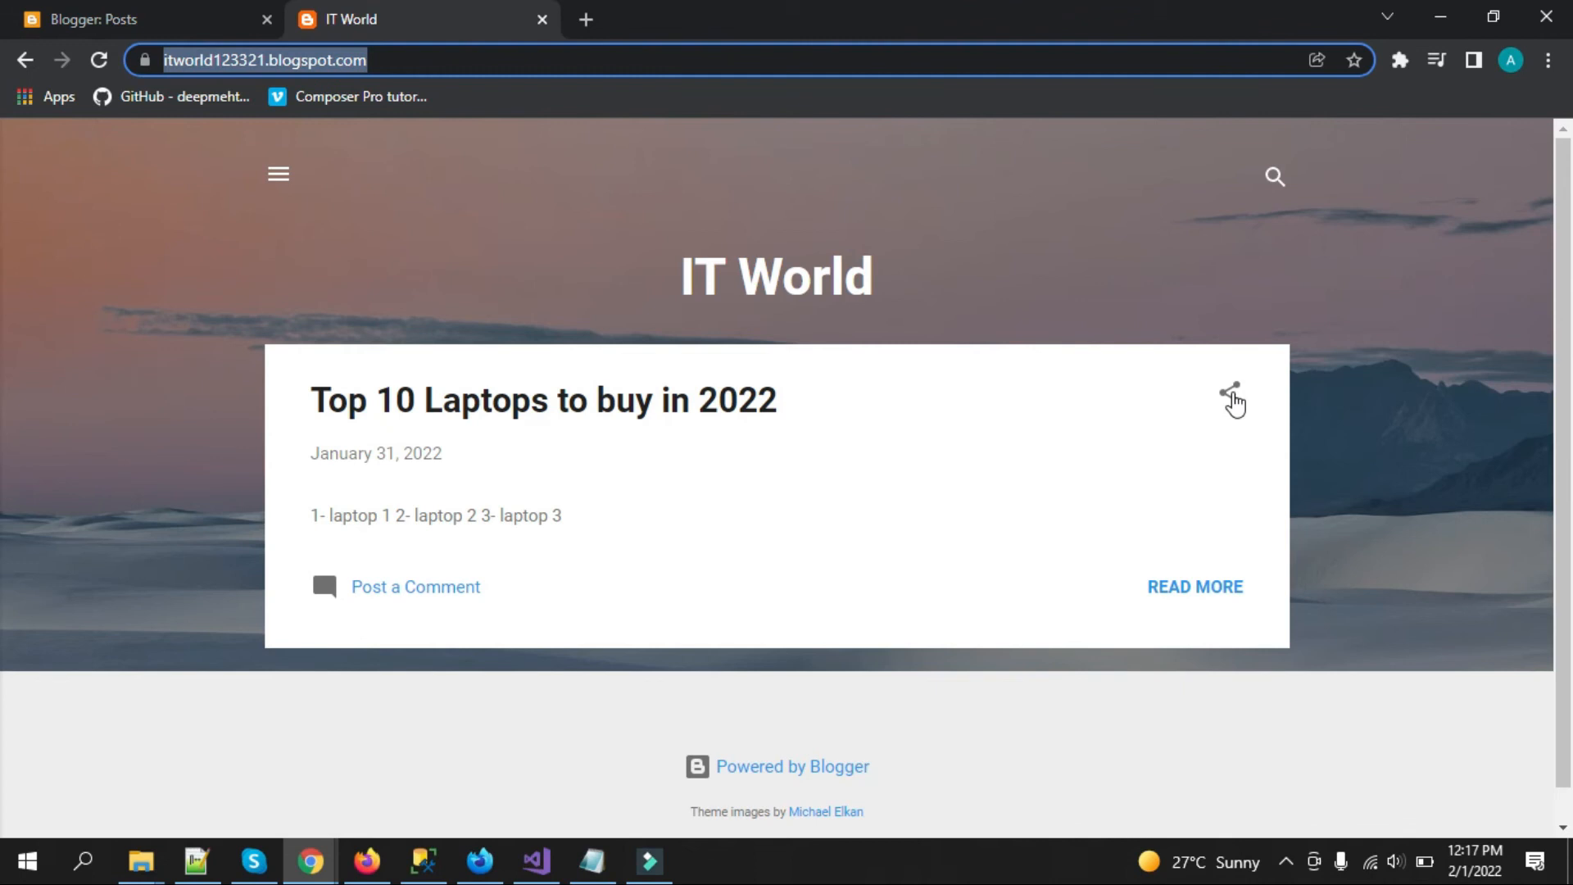
left_click(1232, 402)
left_click(1156, 421)
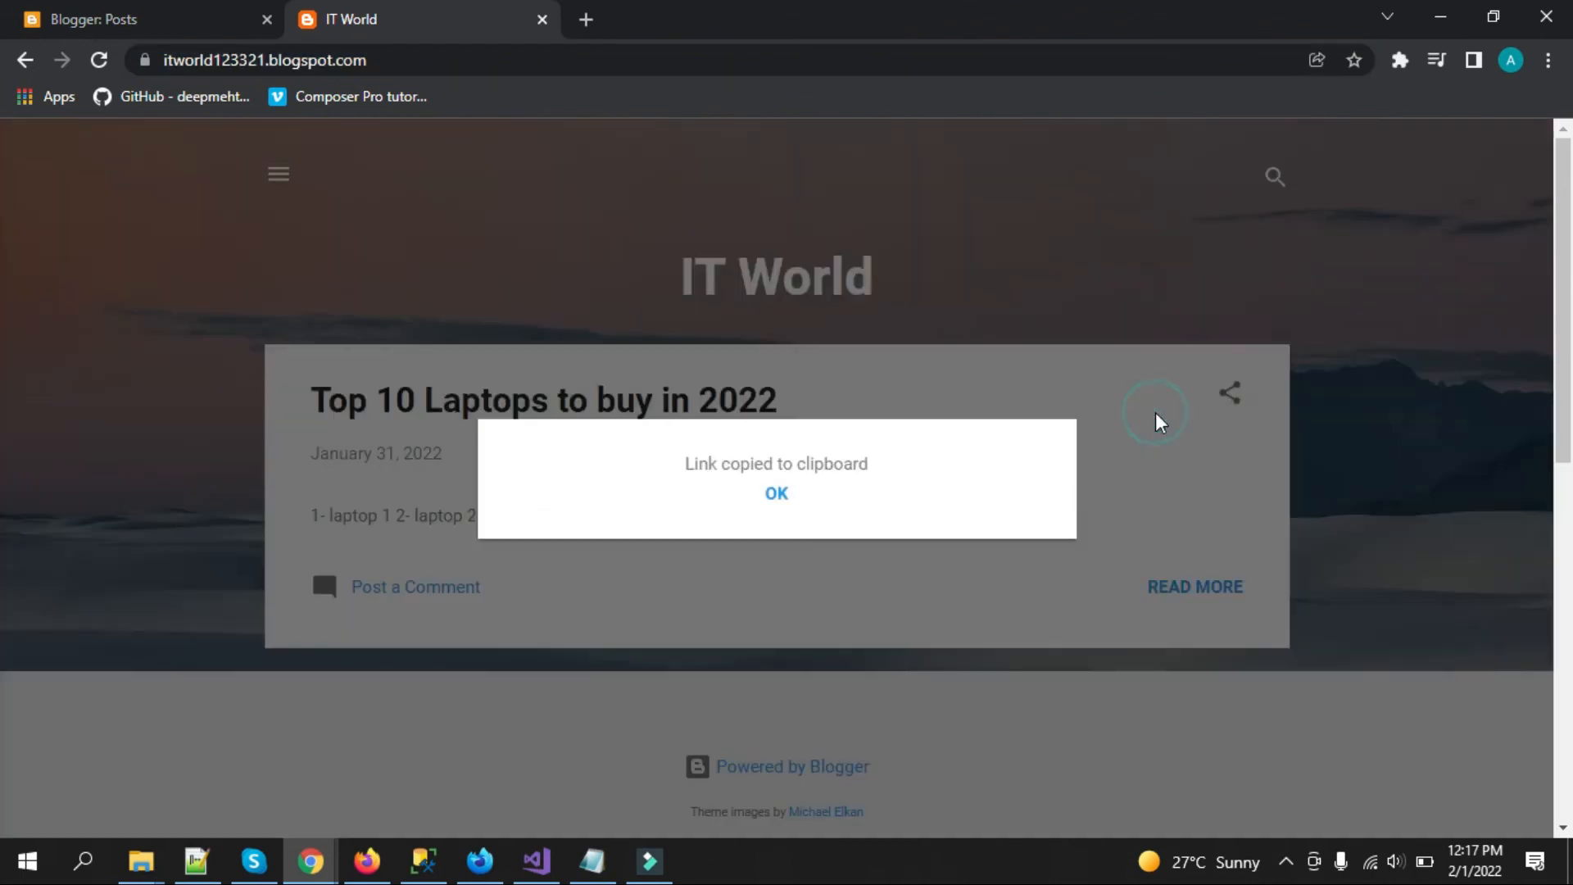
left_click(778, 495)
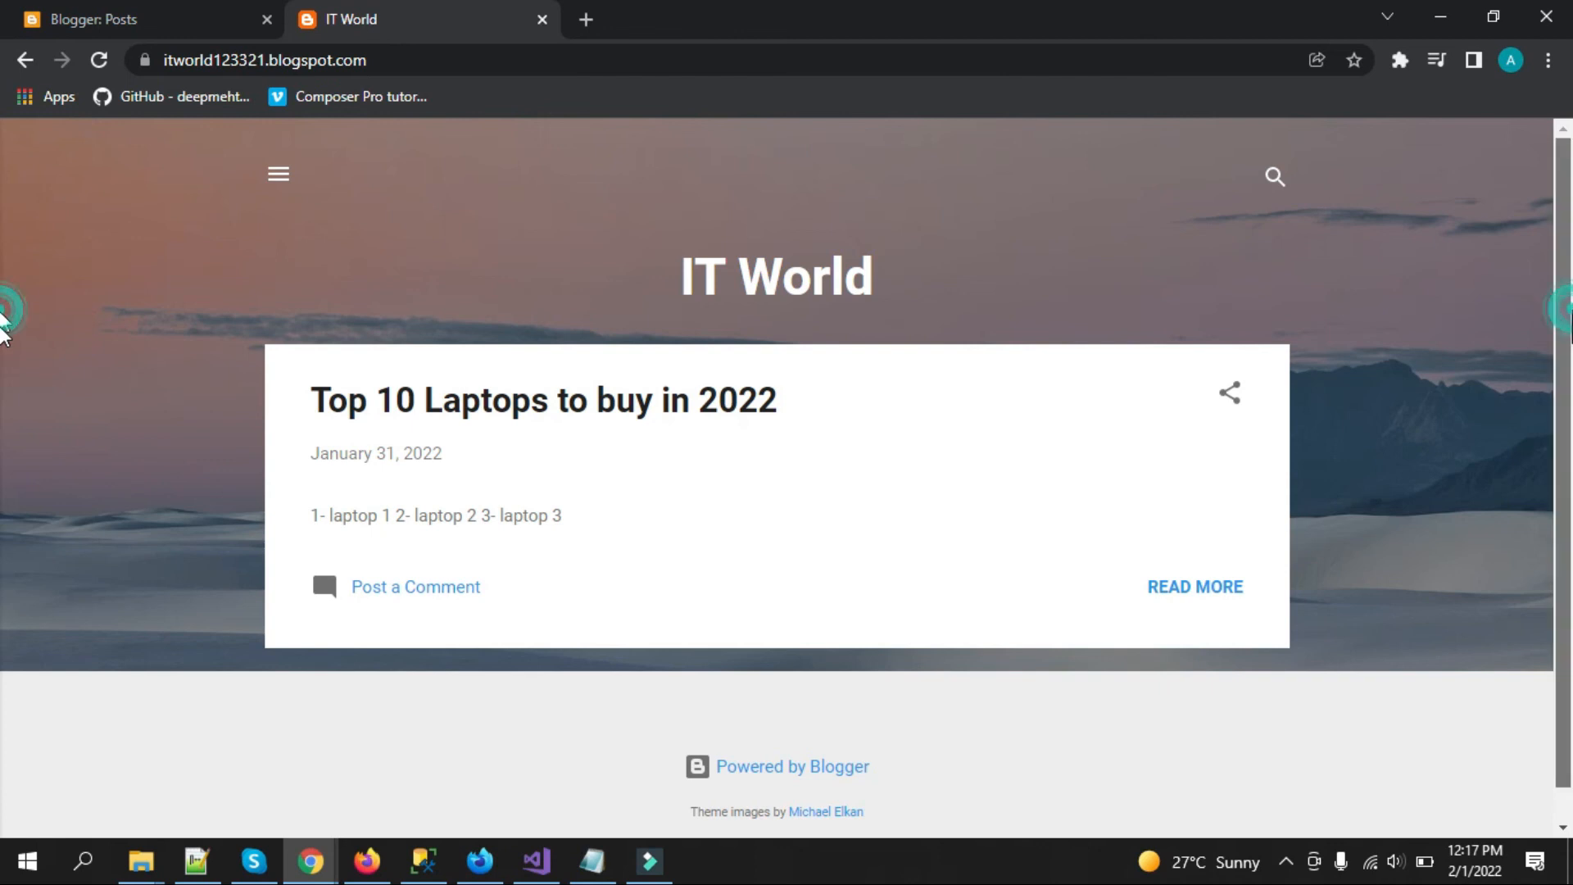
- Open the post's comment form on the live blog, look over the post page, and return to the Blogger post list
scroll(2, 475, "down", 1)
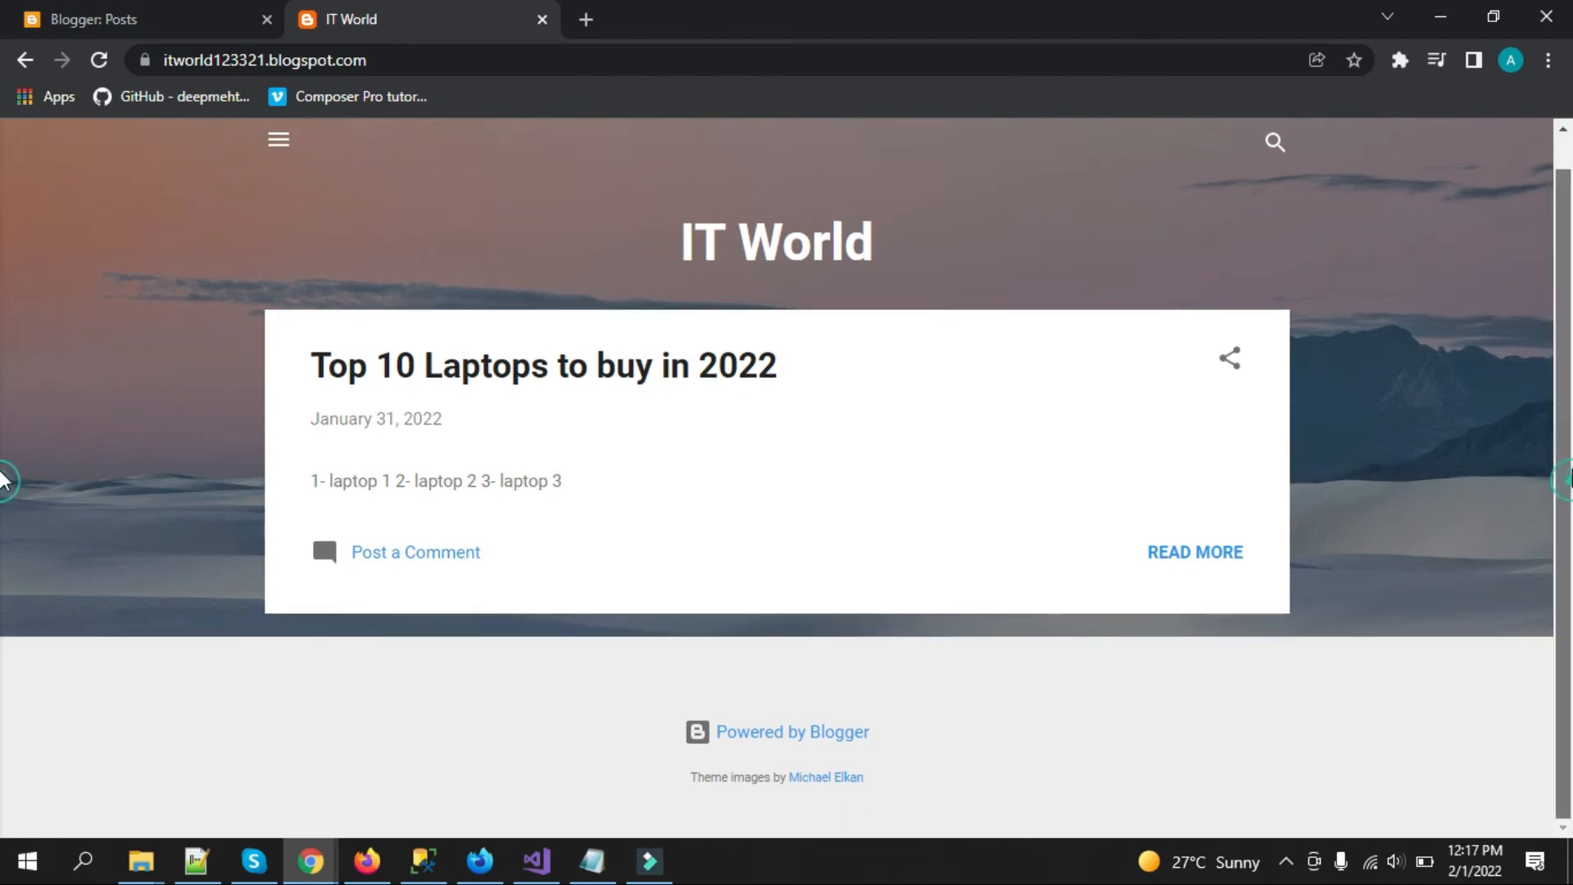
scroll(3, 479, "up", 1)
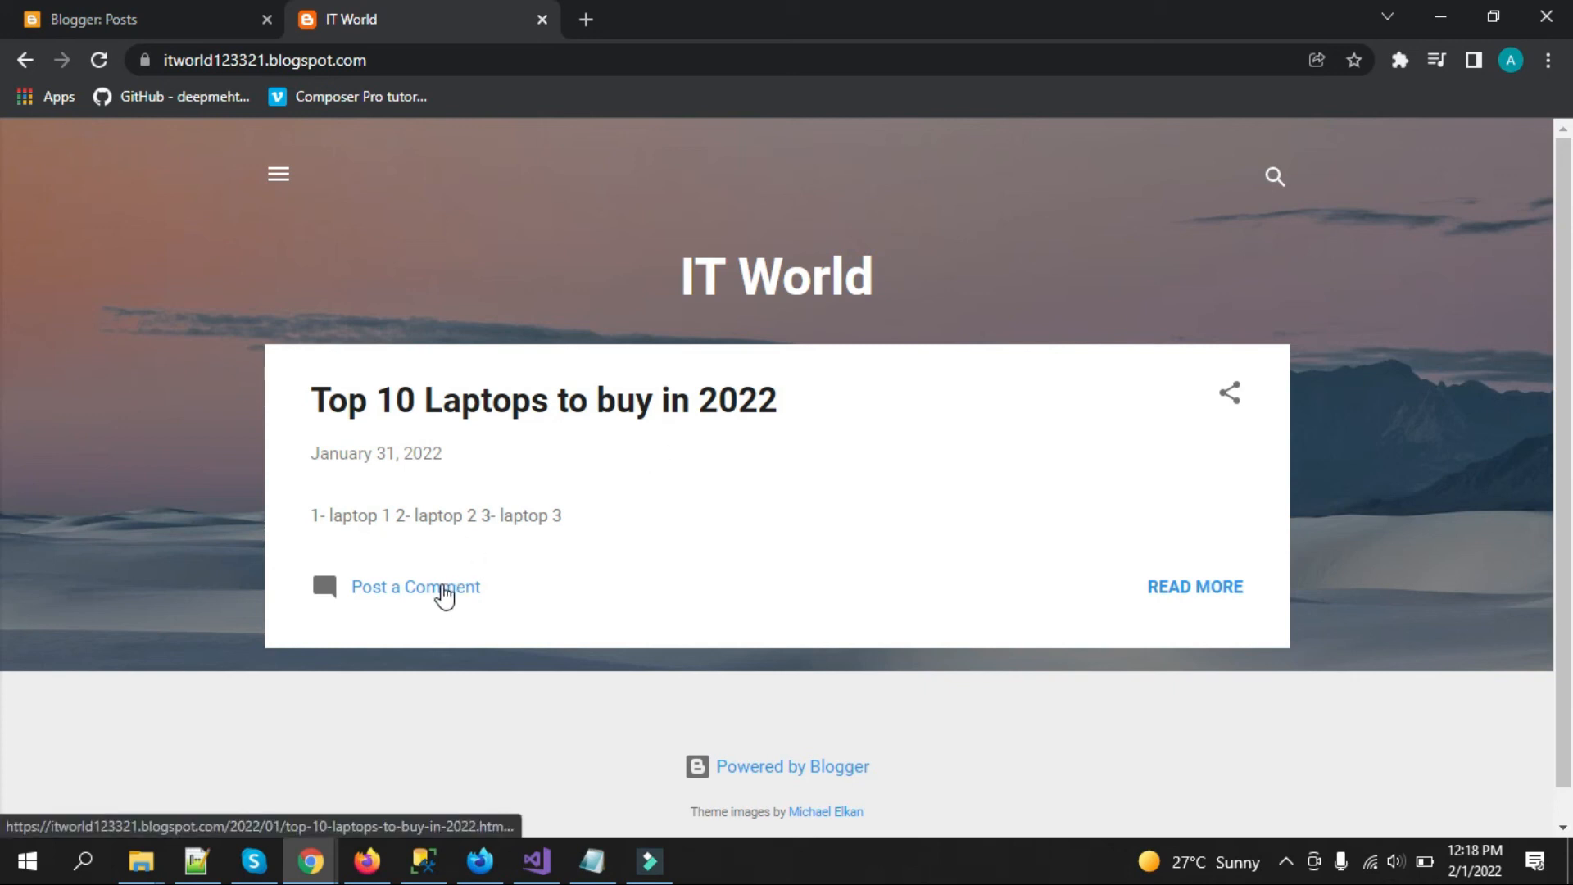
left_click(443, 595)
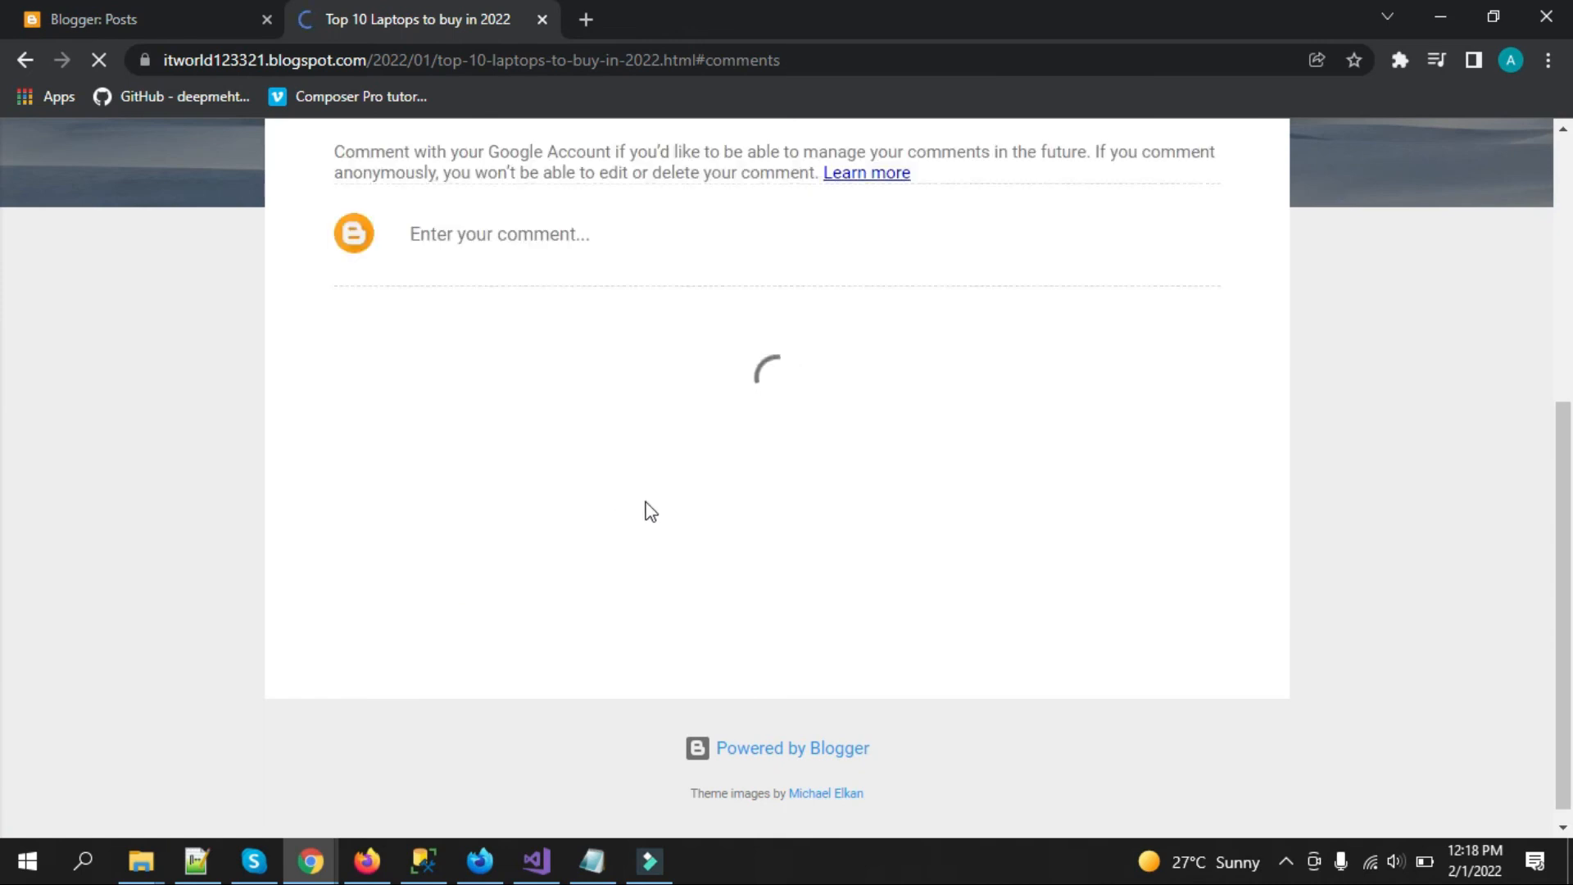
left_click(575, 544)
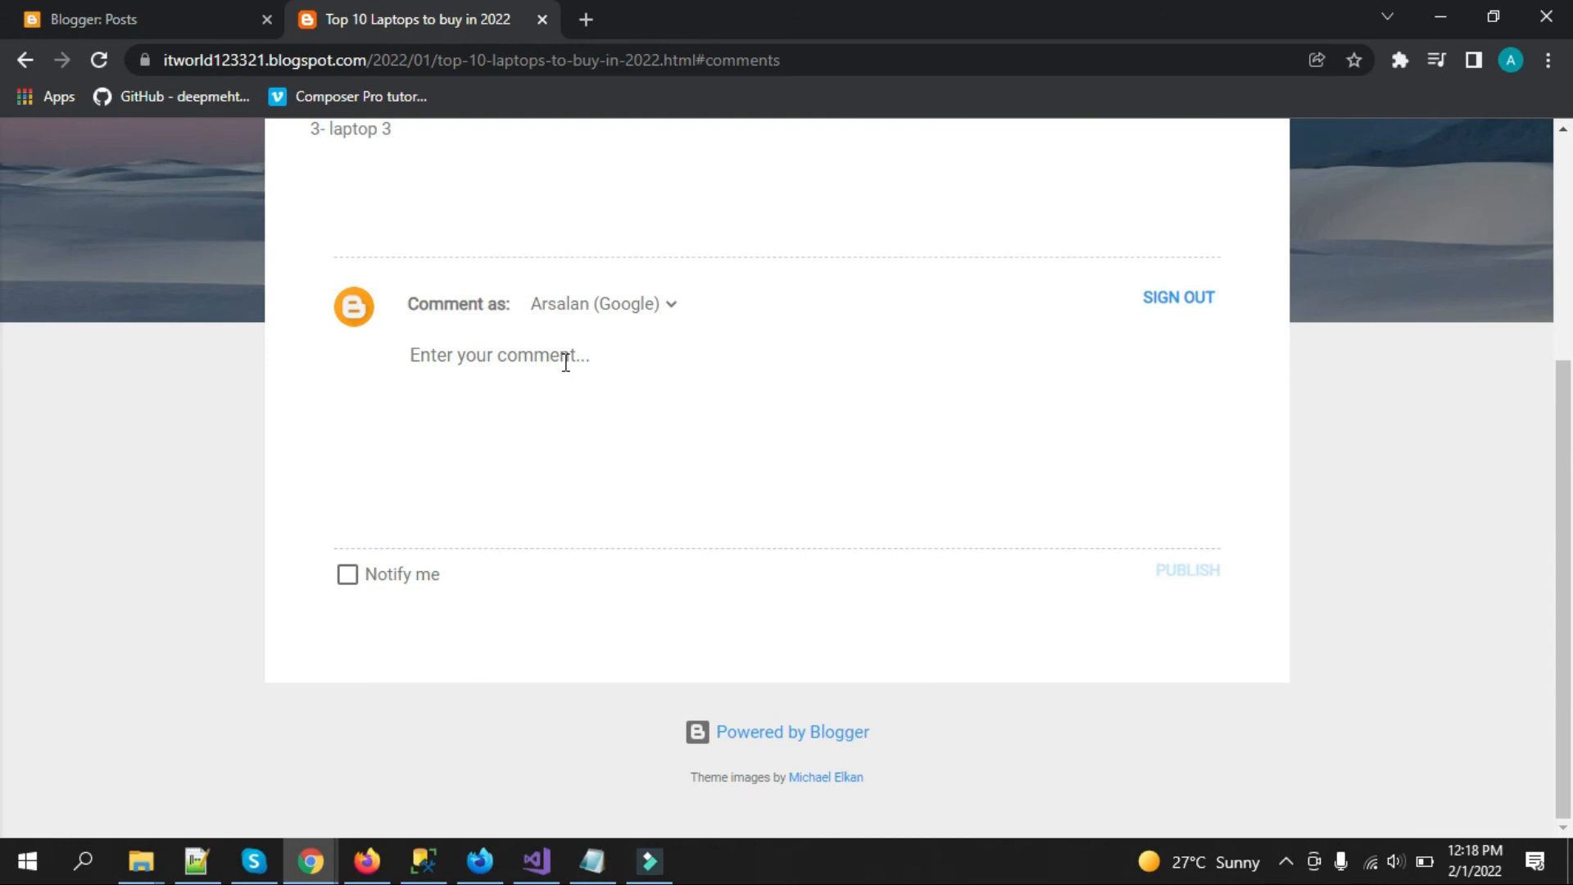
scroll(4, 524, "up", 3)
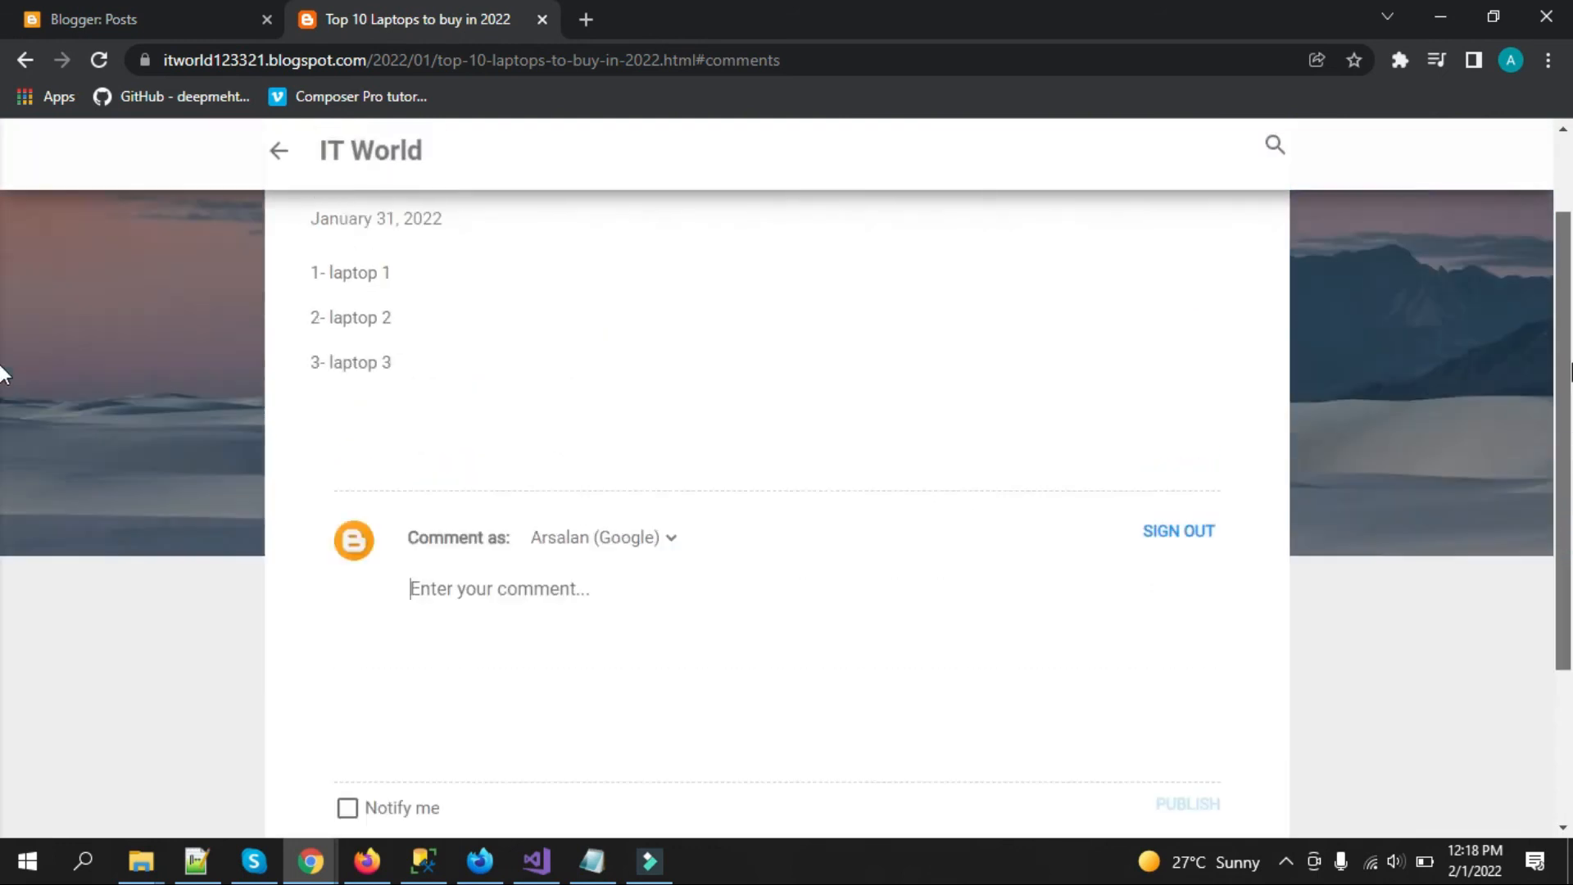
scroll(2, 361, "up", 2)
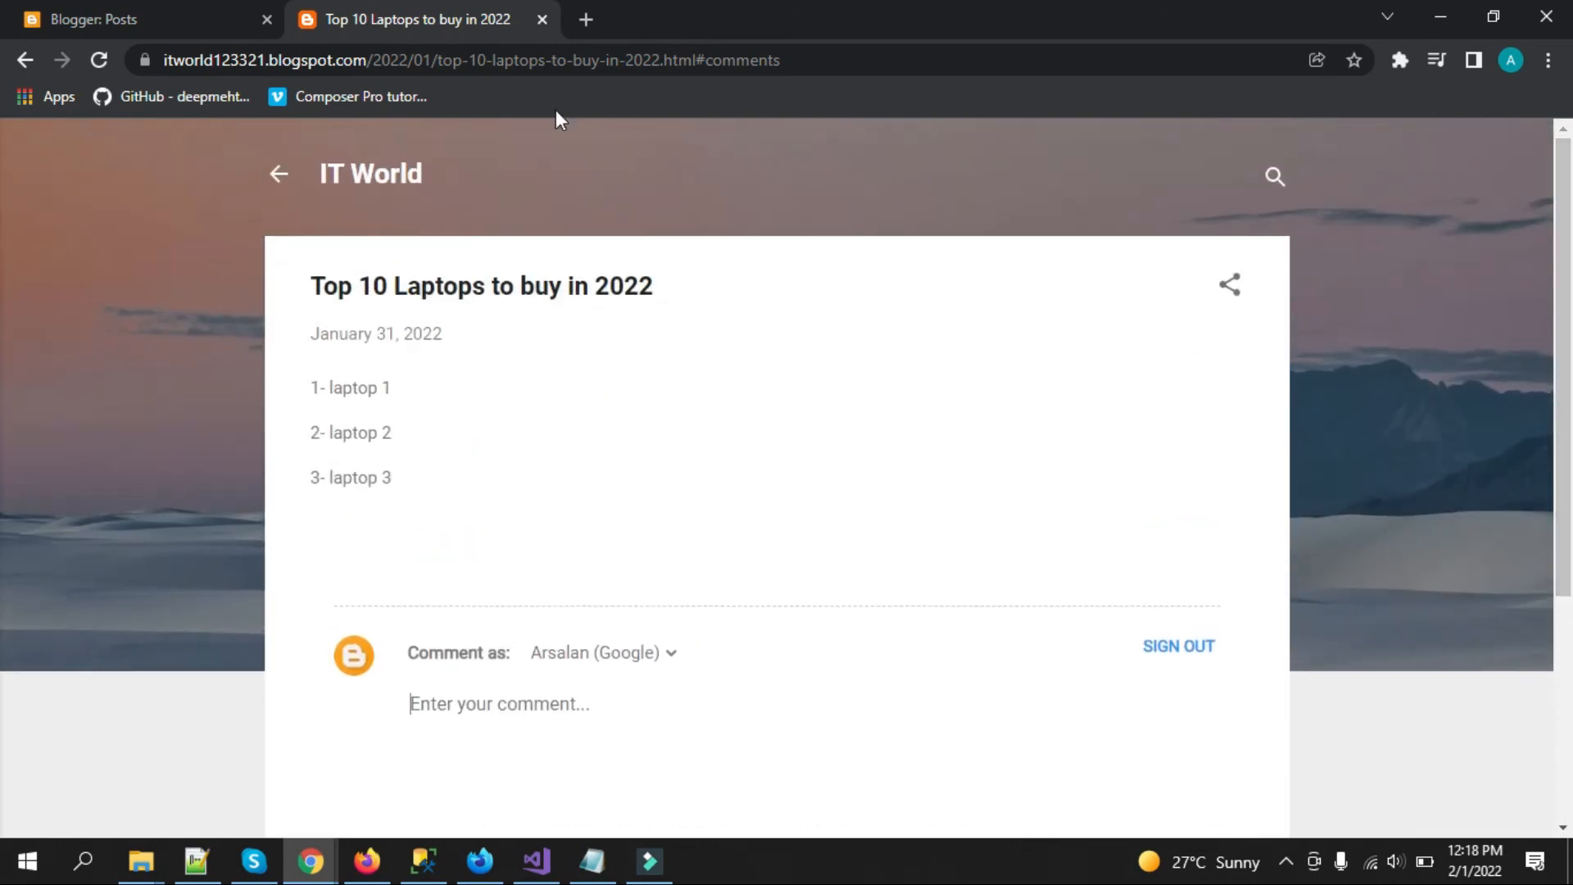
left_click(168, 10)
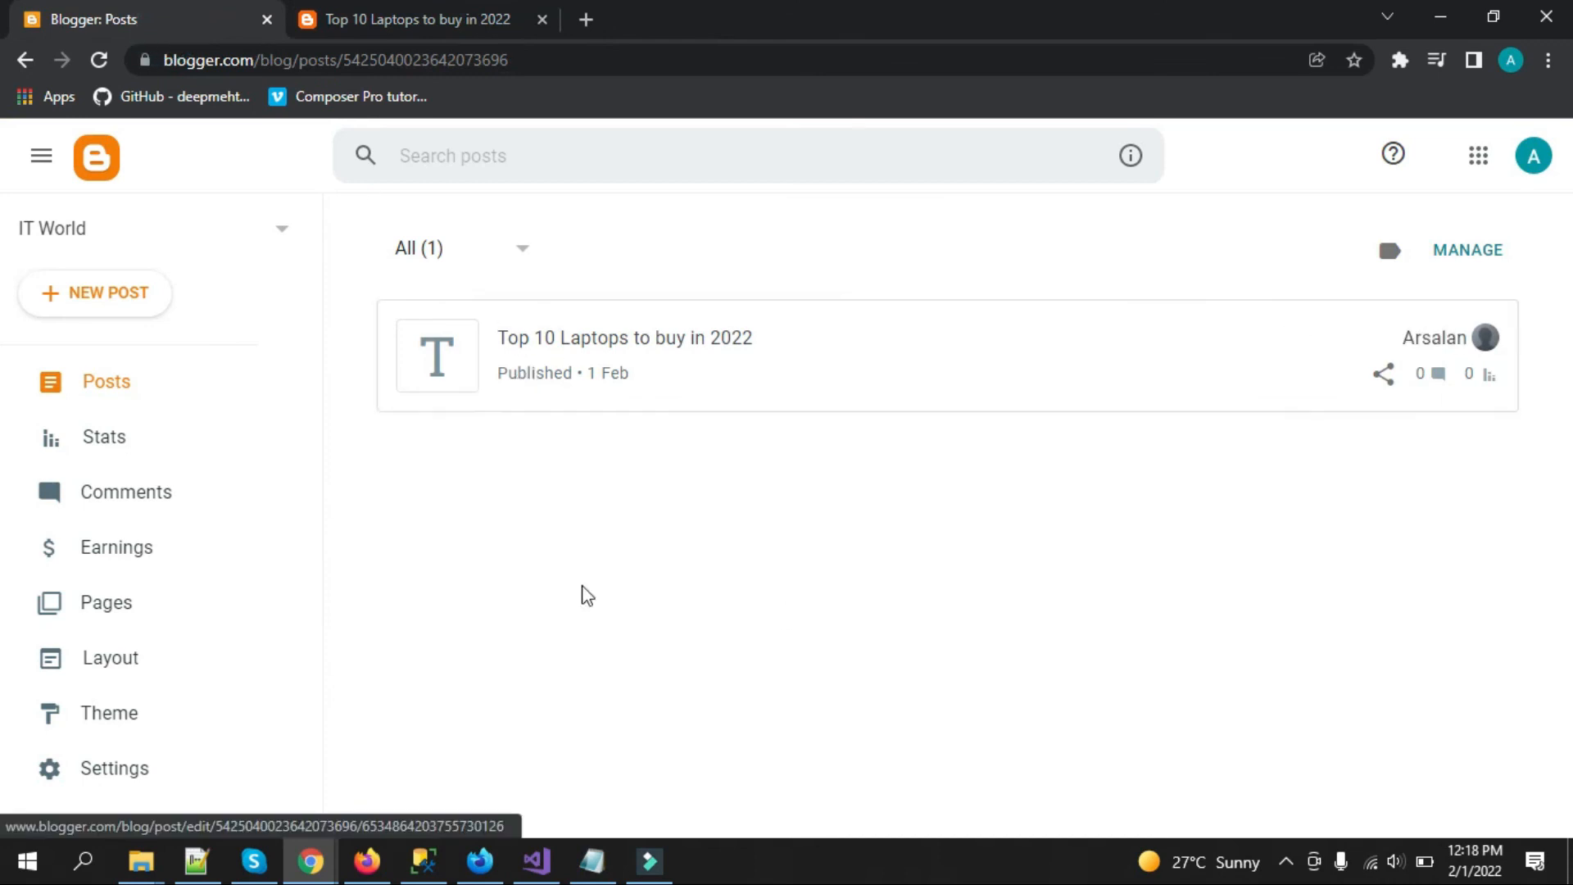